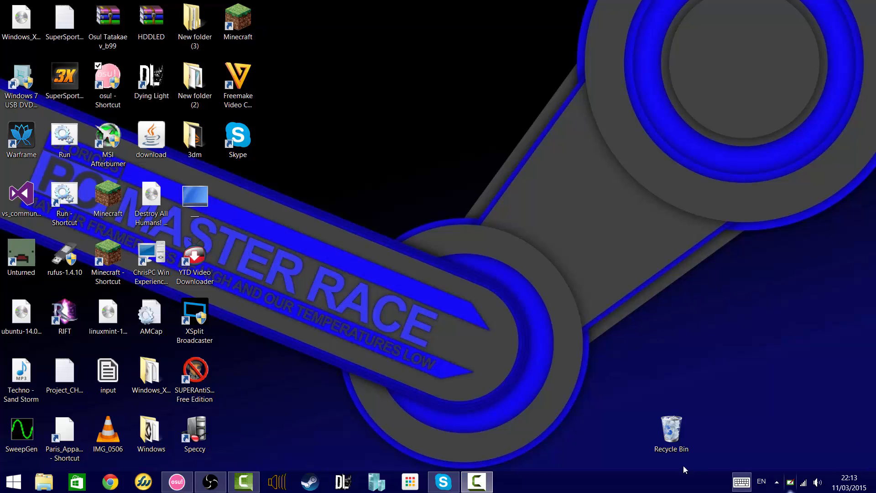
# Move the Recycle Bin icon to the lower right corner of the desktop.
pyautogui.moveTo(675, 438); pyautogui.dragTo(849, 437)
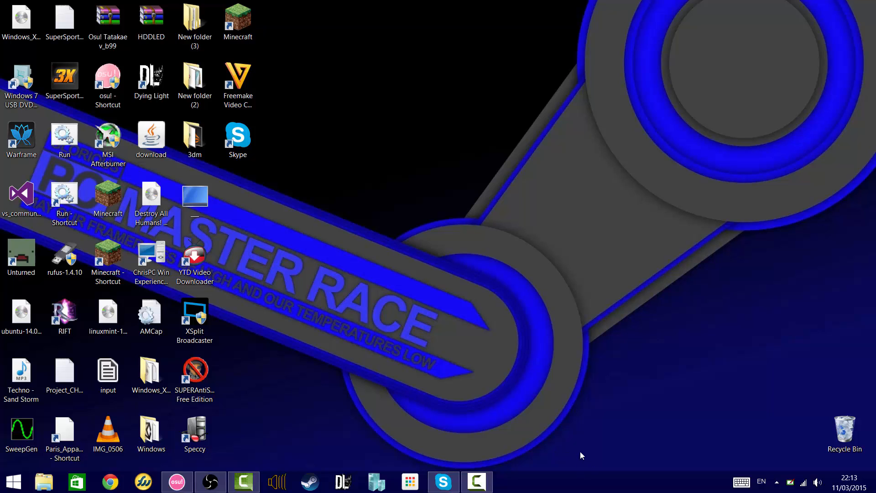
# Switch to Open Broadcaster Software and remove the Osu! scene from the scene list.
pyautogui.click(215, 481)
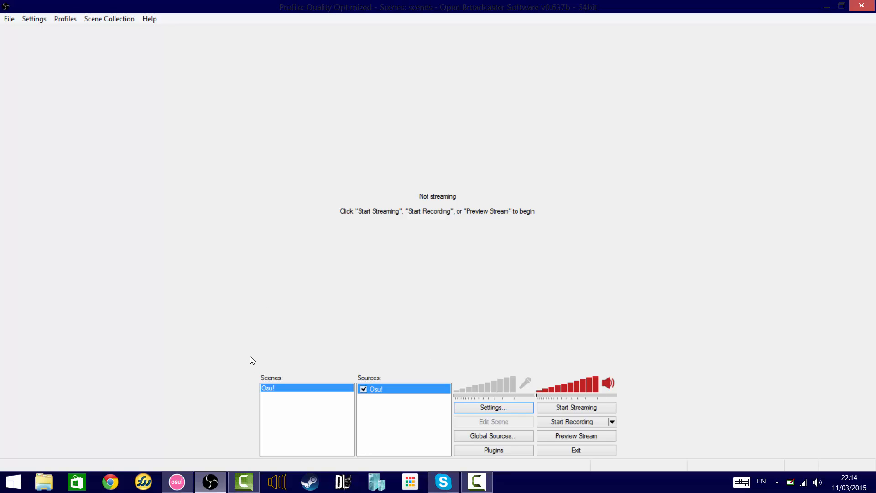
pyautogui.rightClick(315, 389)
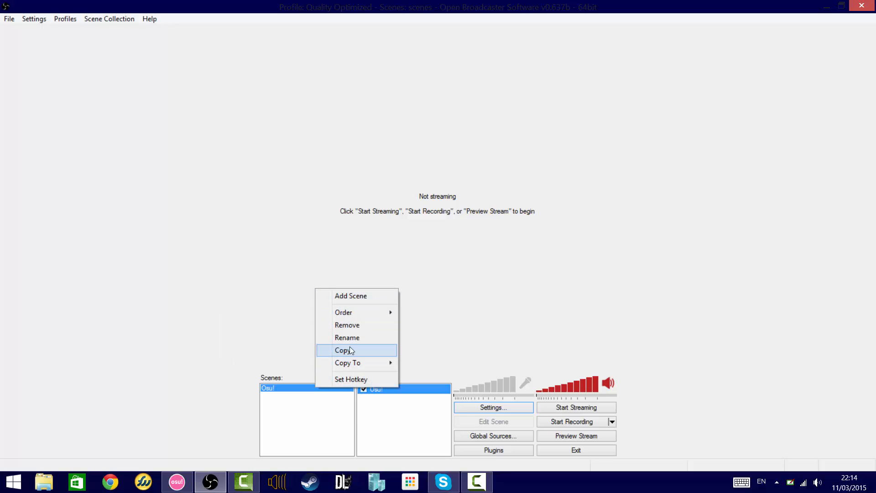
pyautogui.click(349, 325)
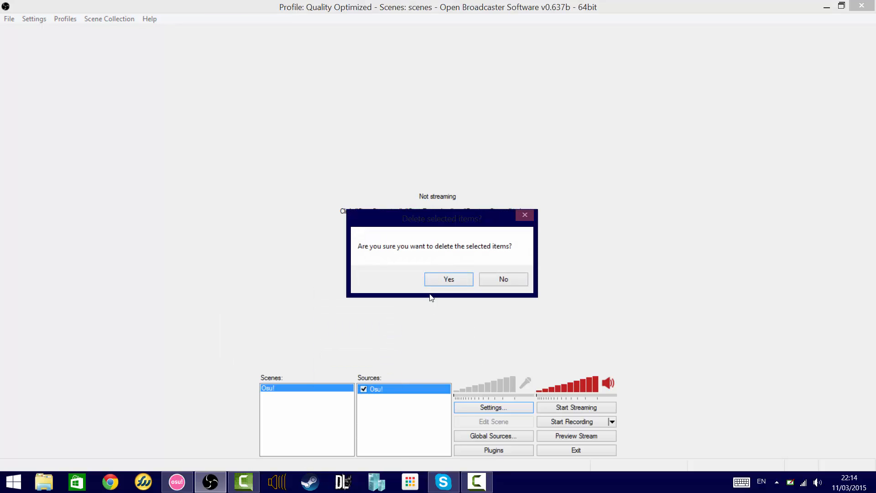
pyautogui.press('Return')
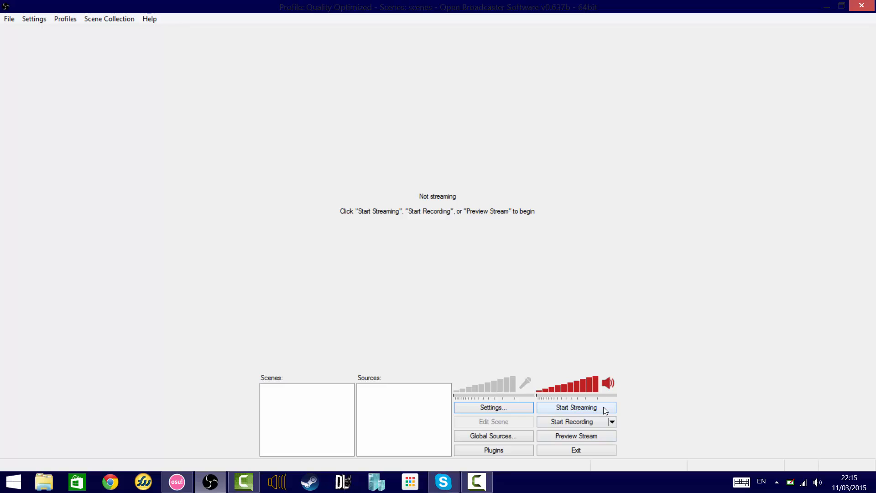
# View the additional recording start options, and start and stop a preview of the stream.
pyautogui.click(613, 421)
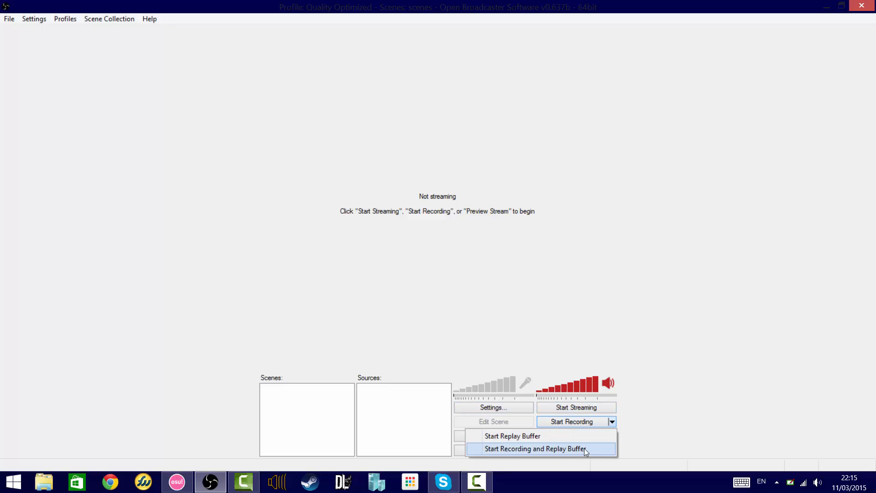
pyautogui.click(508, 354)
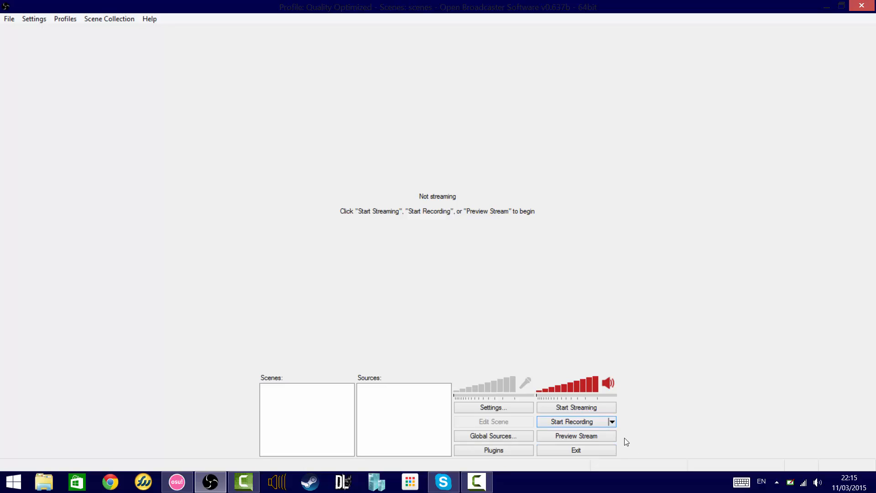
pyautogui.click(573, 438)
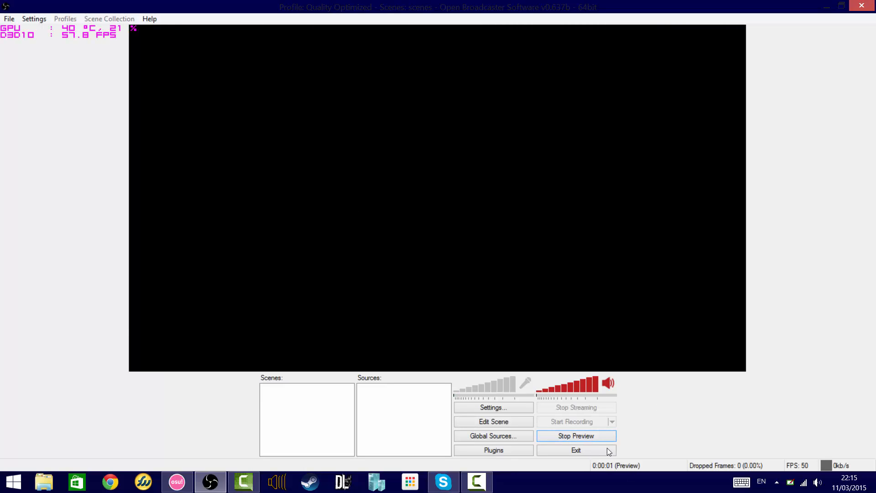
pyautogui.click(575, 436)
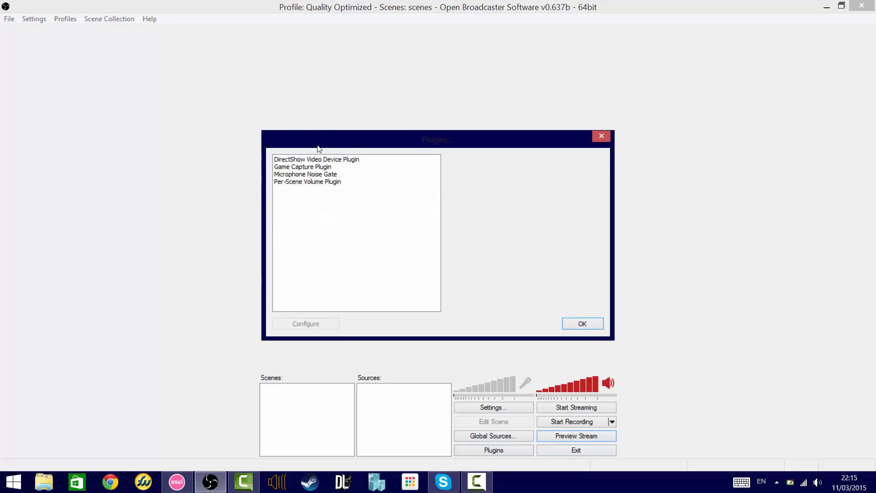
# Look through the installed plugins and their descriptions, and check the global sources list.
pyautogui.click(316, 161)
pyautogui.click(316, 165)
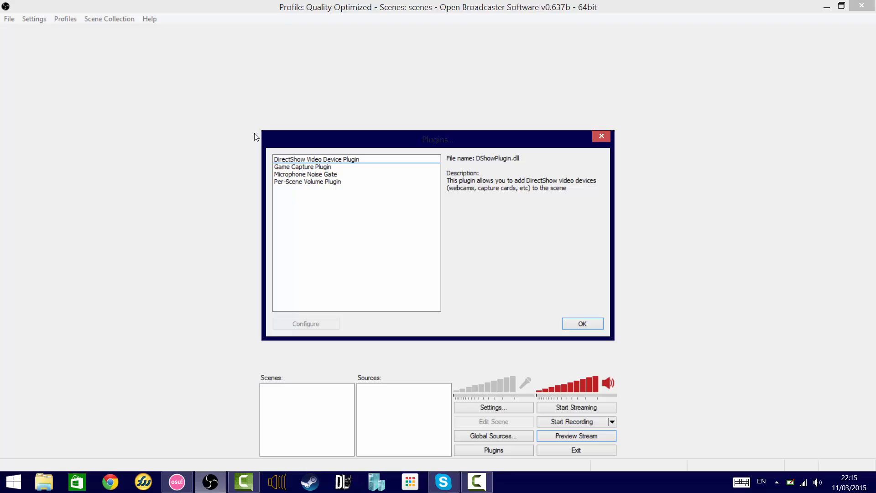
pyautogui.click(316, 172)
pyautogui.click(319, 205)
pyautogui.press('Return')
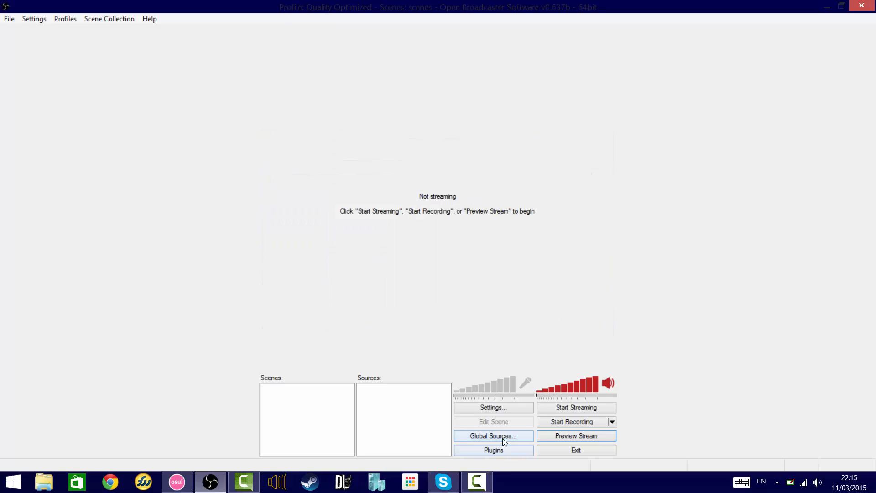
pyautogui.click(502, 438)
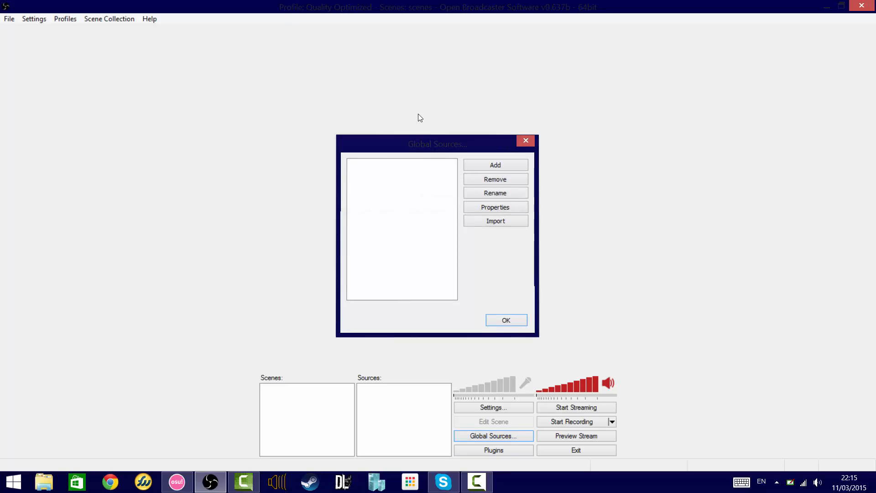
pyautogui.press('Return')
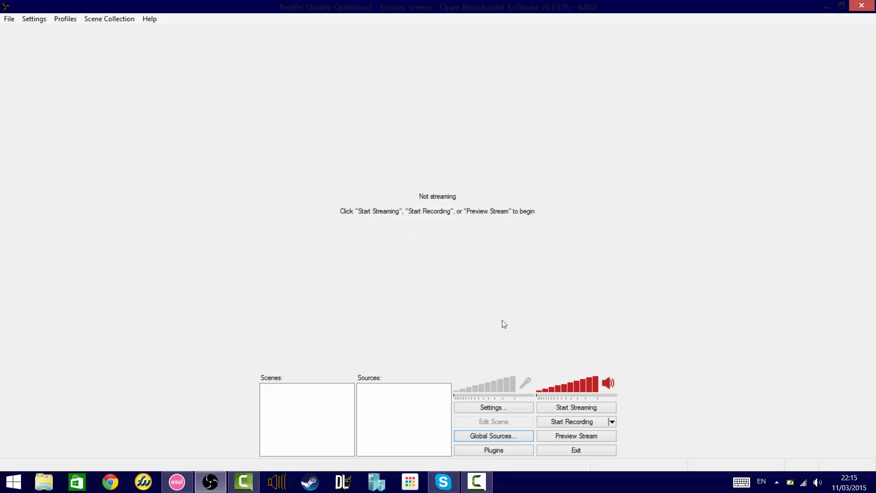
# Remove the Quality Optimized setting profile in the general settings.
pyautogui.click(475, 407)
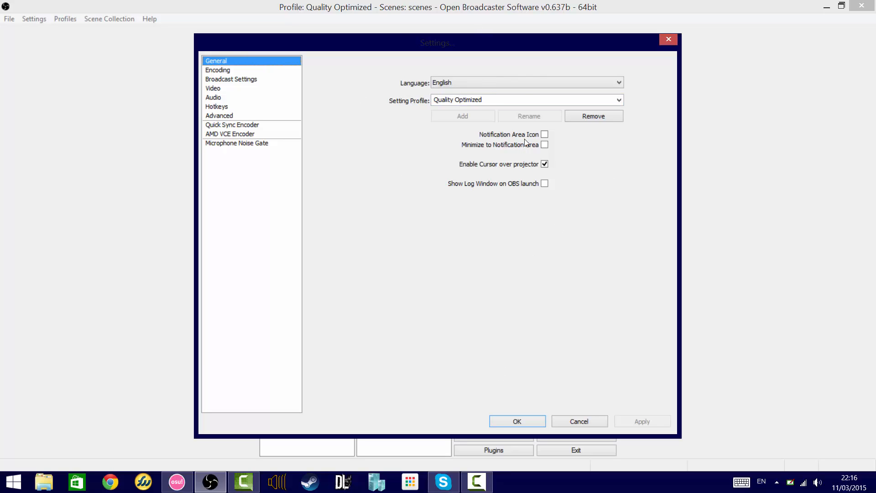
pyautogui.click(594, 115)
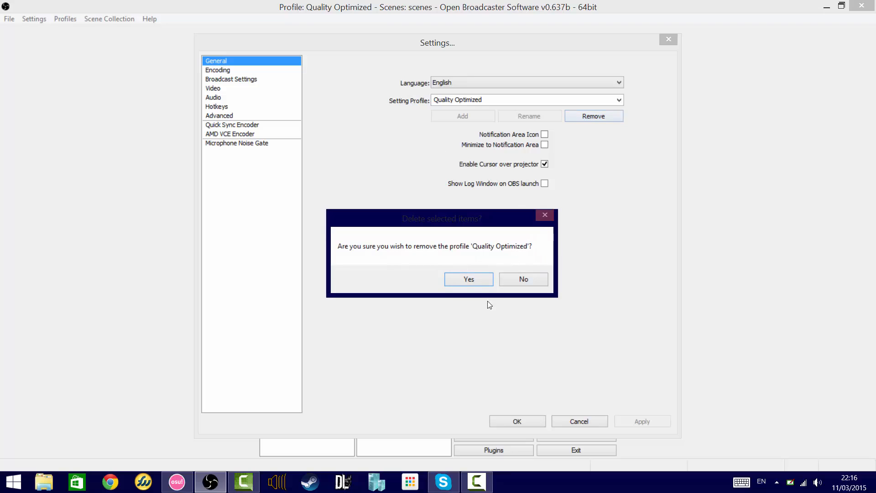
pyautogui.click(472, 280)
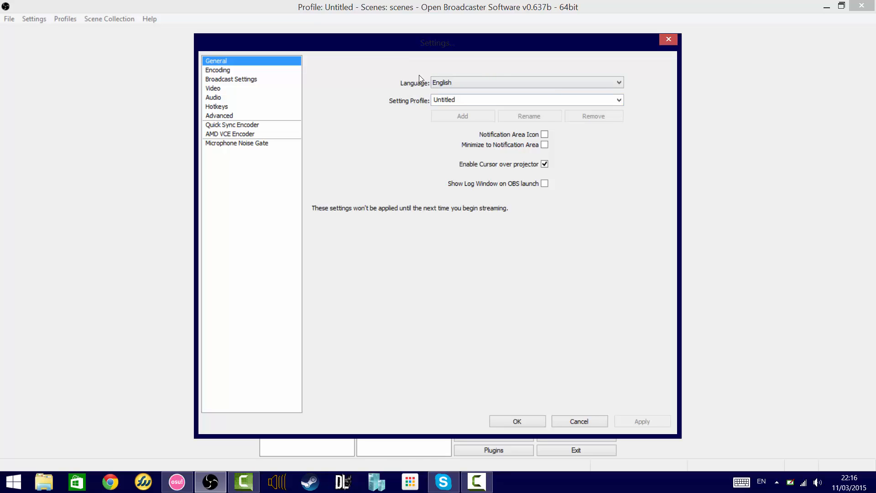
# Examine the available interface languages and setting profiles in the general settings.
pyautogui.click(456, 82)
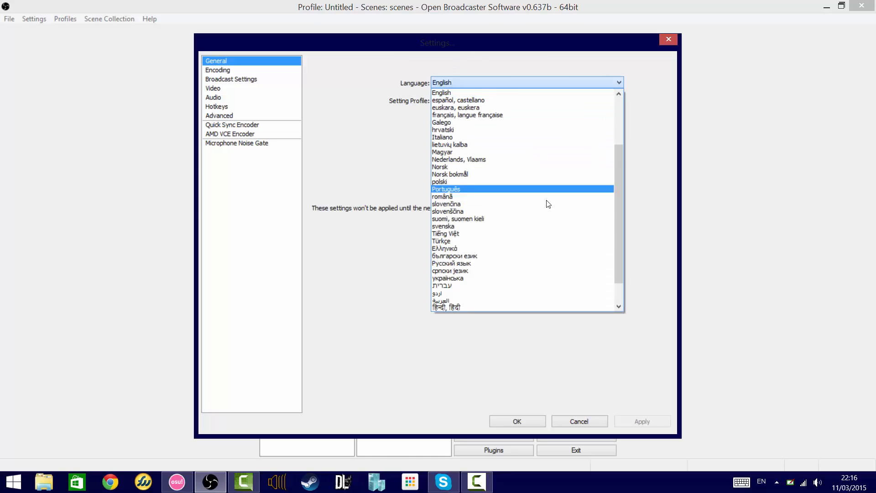
pyautogui.scroll(-3, 543, 207)
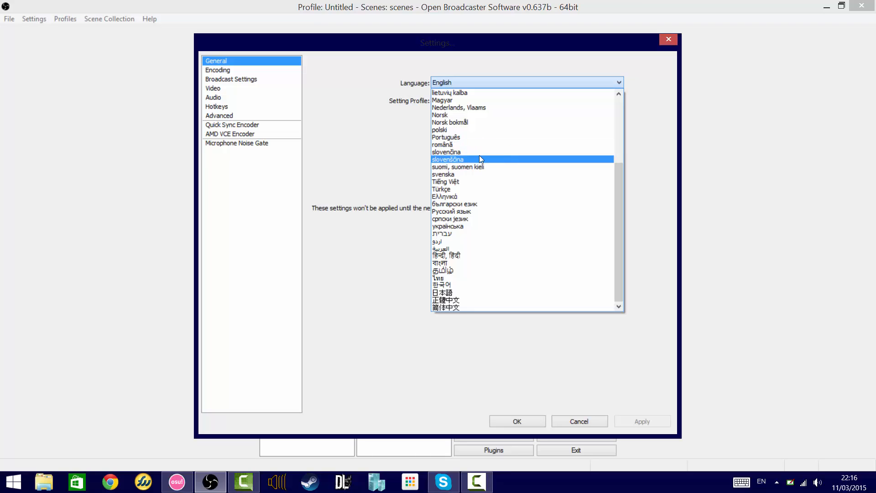
pyautogui.click(406, 338)
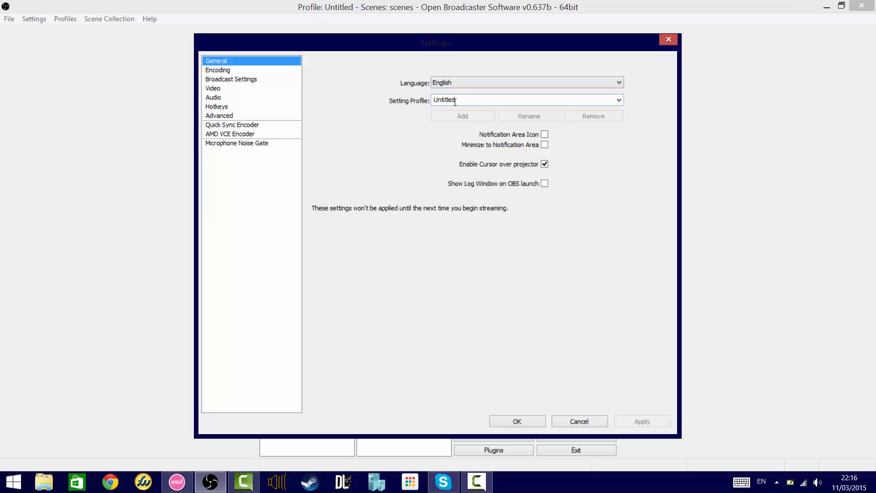
pyautogui.click(619, 101)
pyautogui.click(497, 81)
pyautogui.click(618, 101)
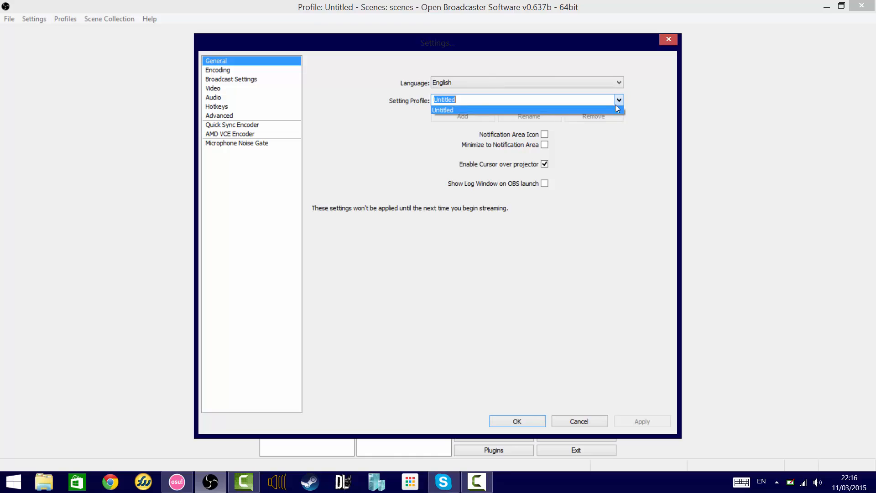
pyautogui.click(447, 253)
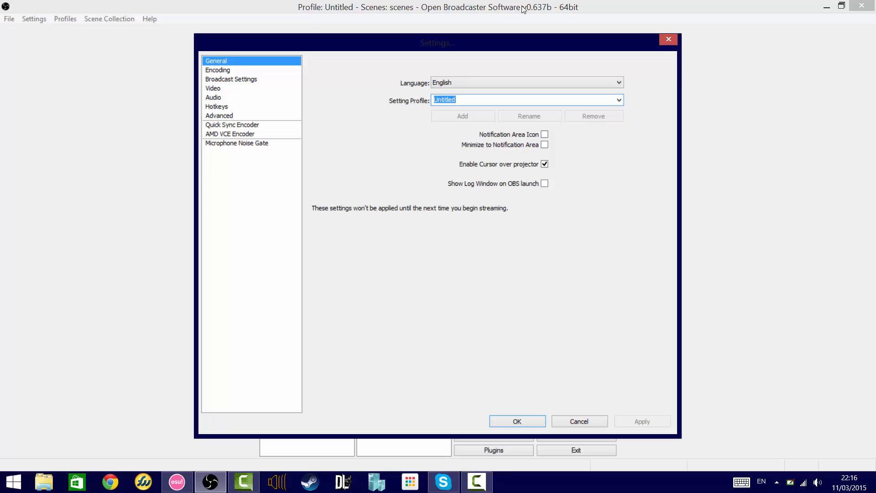
pyautogui.click(474, 86)
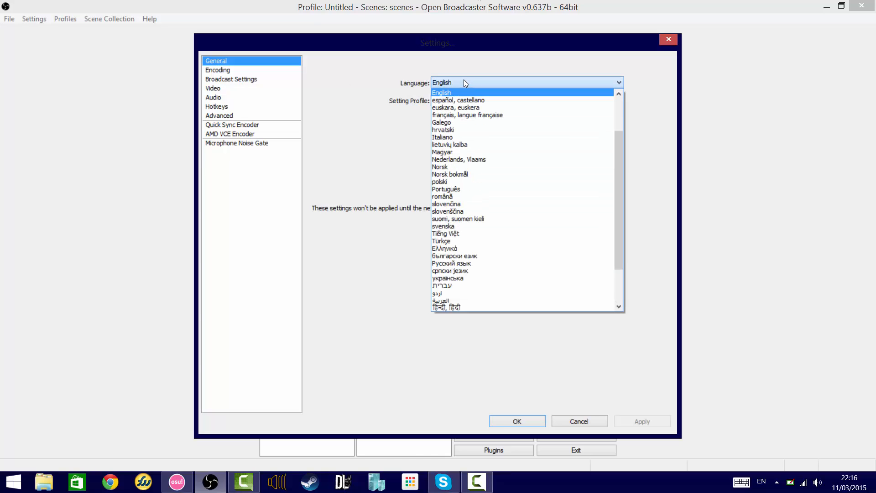
pyautogui.click(463, 78)
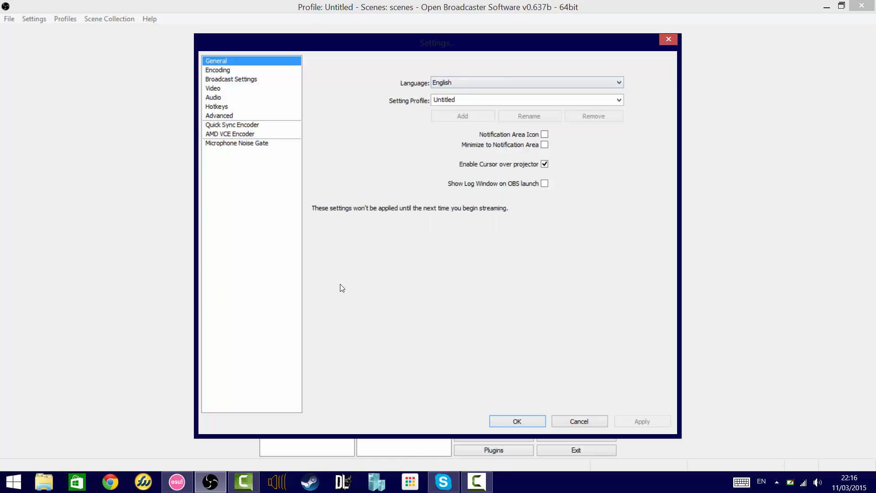
# In the encoding settings, try the x264 encoder and set the video encoder back to AMD VCE.
pyautogui.click(224, 71)
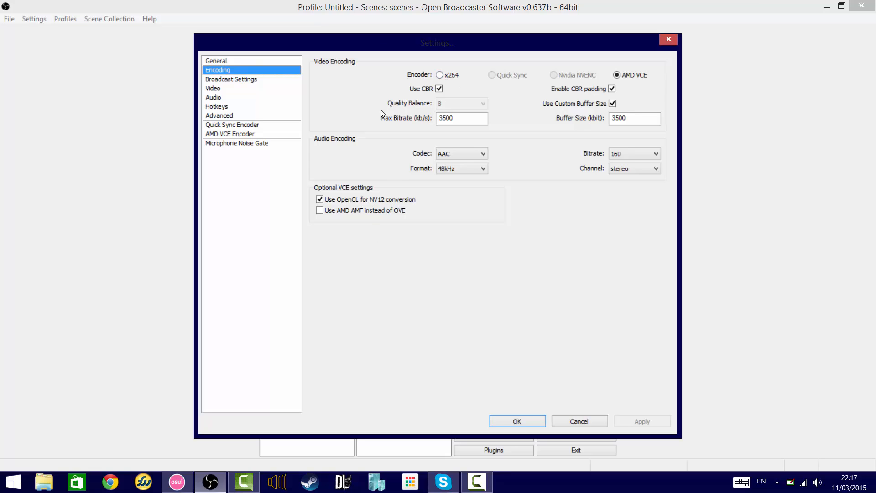
pyautogui.click(448, 78)
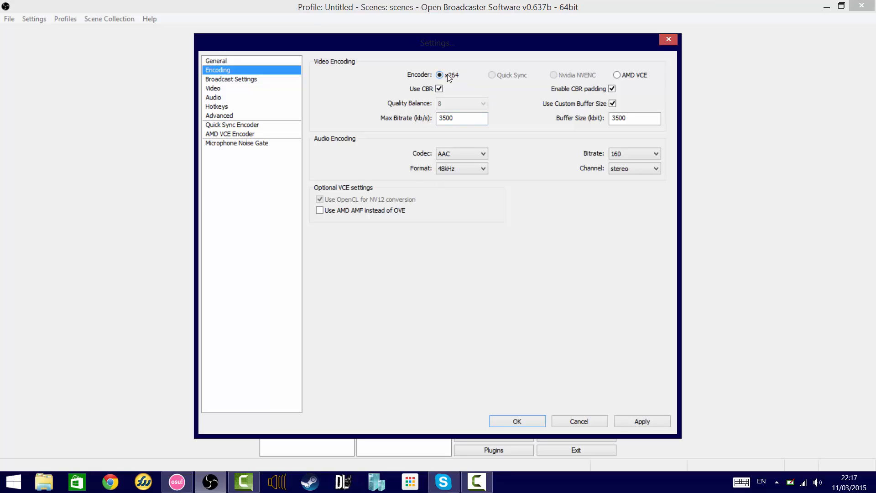
pyautogui.click(615, 76)
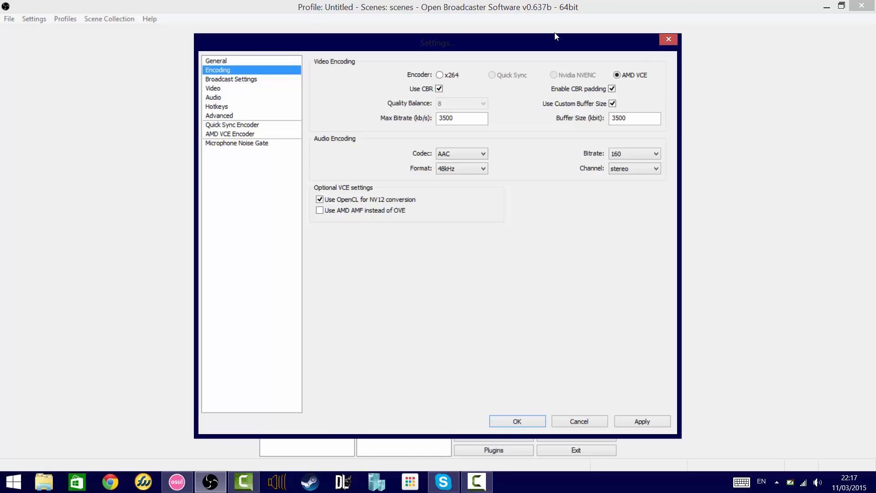
pyautogui.moveTo(554, 36); pyautogui.dragTo(554, 16)
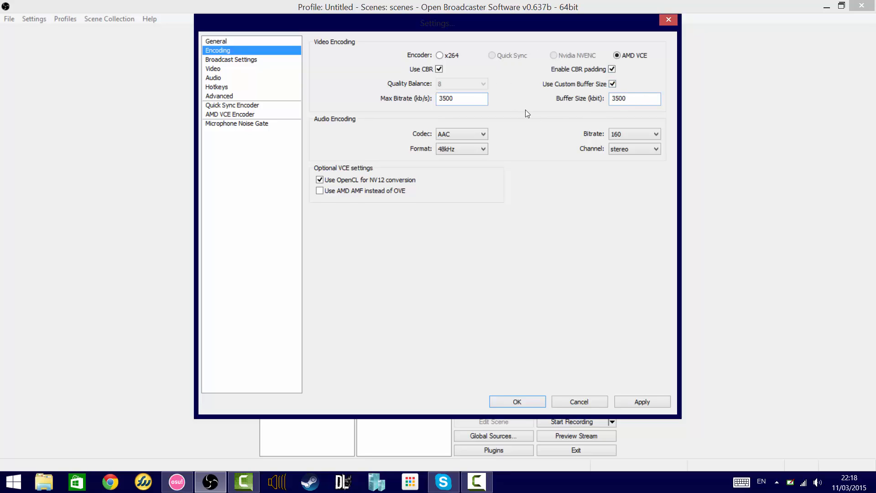
# Review the max bitrate, buffer size, AAC codec and stereo channel options, and apply the encoding settings.
pyautogui.doubleClick(630, 98)
pyautogui.click(647, 104)
pyautogui.doubleClick(483, 100)
pyautogui.moveTo(472, 99); pyautogui.dragTo(387, 81)
pyautogui.click(475, 134)
pyautogui.click(475, 142)
pyautogui.click(644, 146)
pyautogui.click(644, 150)
pyautogui.click(620, 400)
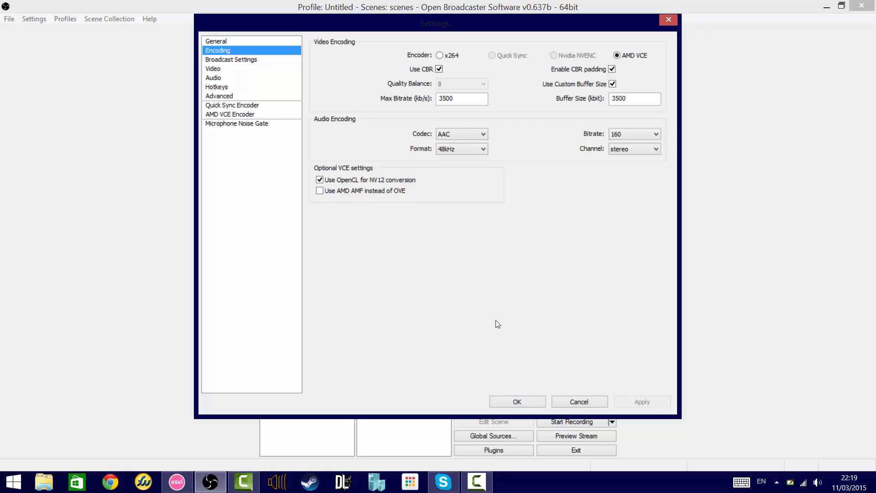
# In the broadcast settings, choose Live Stream mode and the EU: London, UK server, and select the stream key field's contents.
pyautogui.click(238, 60)
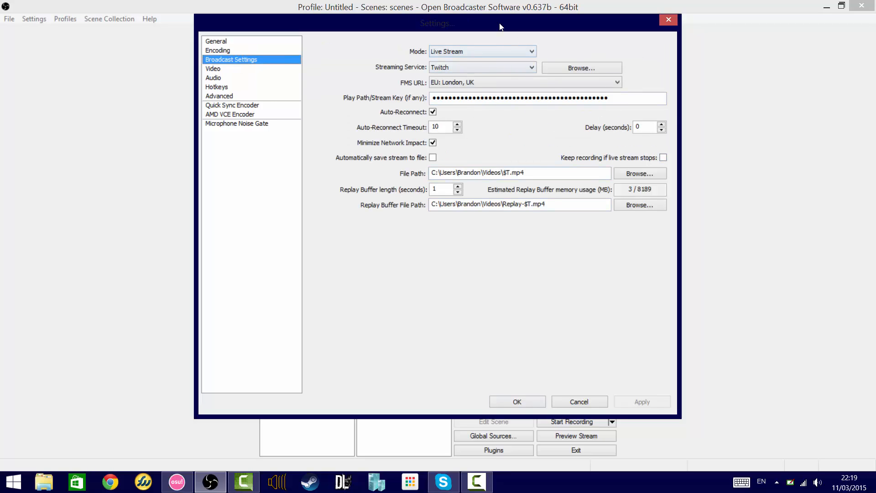
pyautogui.click(504, 51)
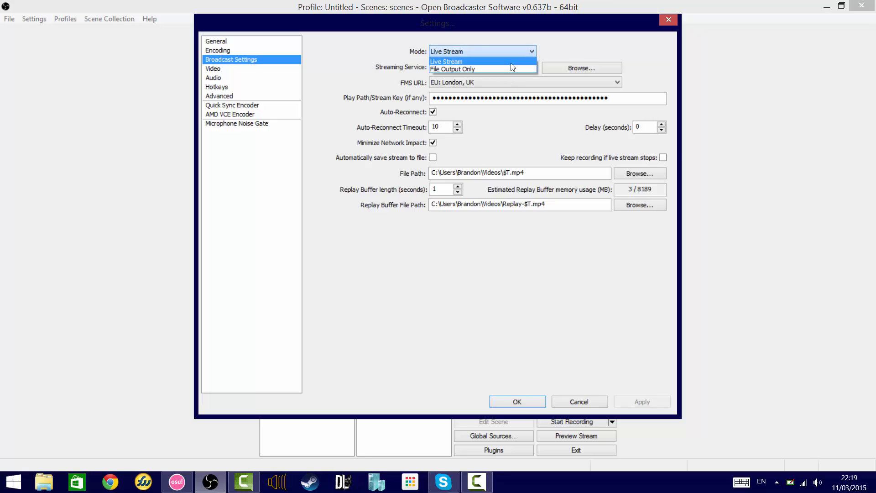
pyautogui.click(510, 60)
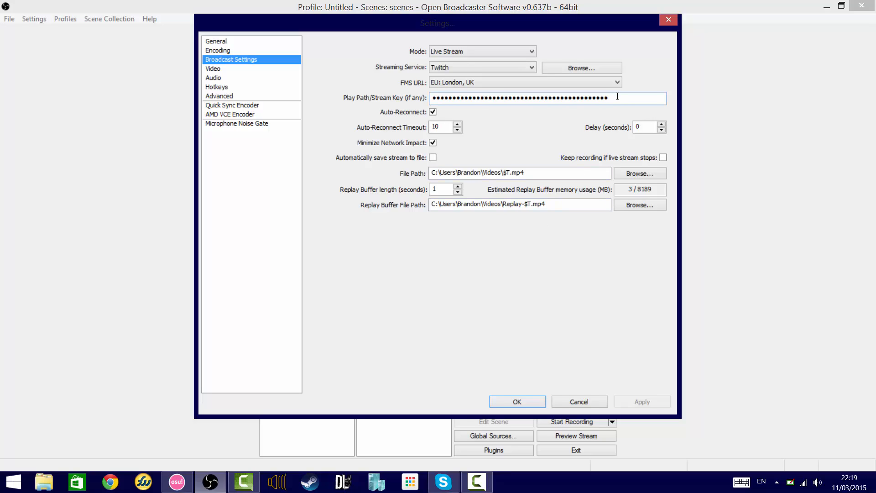
pyautogui.moveTo(608, 98); pyautogui.dragTo(292, 122)
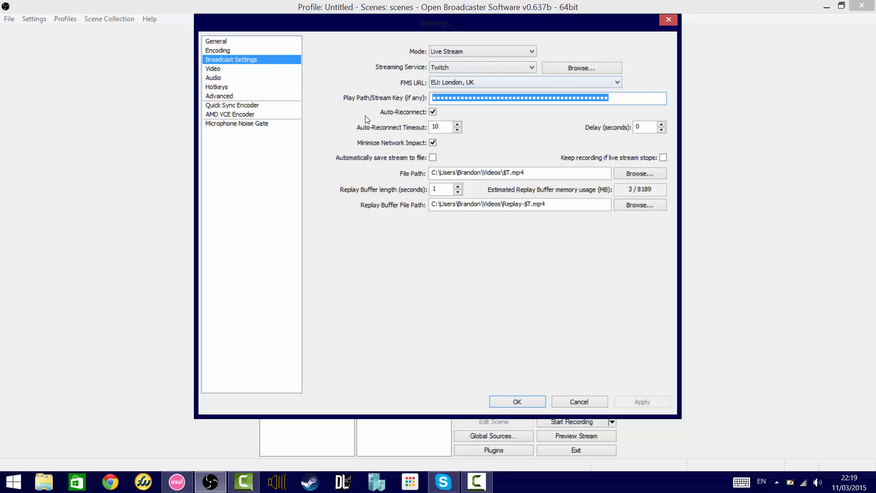
pyautogui.click(617, 82)
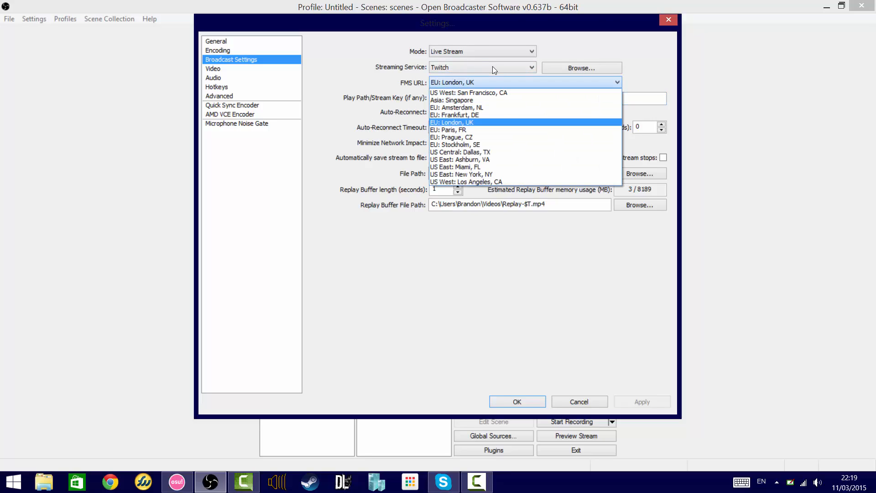
pyautogui.click(495, 123)
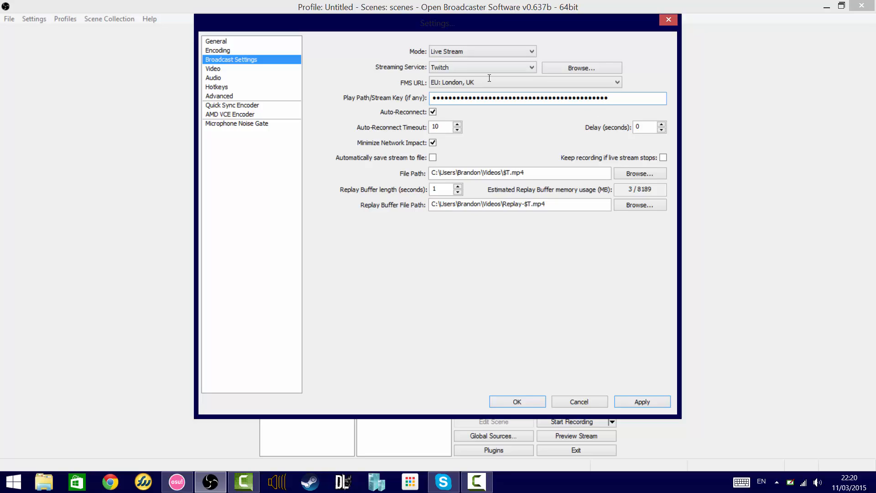
pyautogui.moveTo(611, 98); pyautogui.dragTo(414, 107)
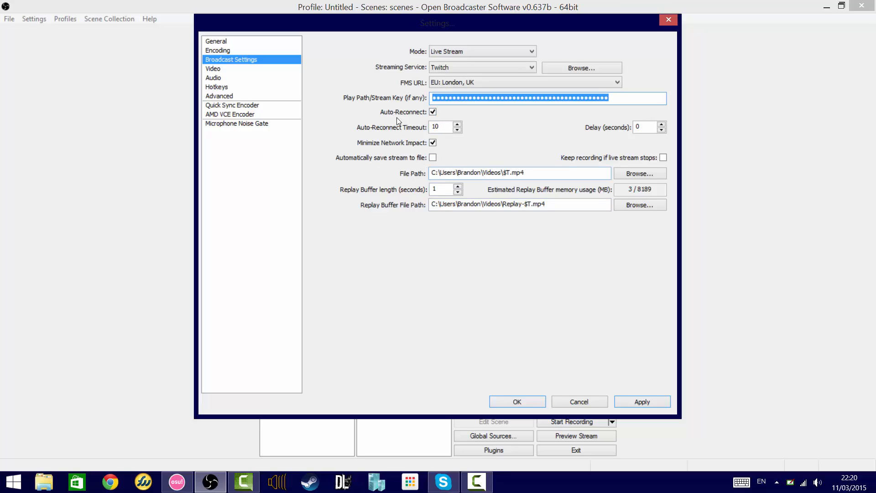
# Check the auto-reconnect timeout and delay fields in the broadcast settings.
pyautogui.click(434, 127)
pyautogui.press('Tab')
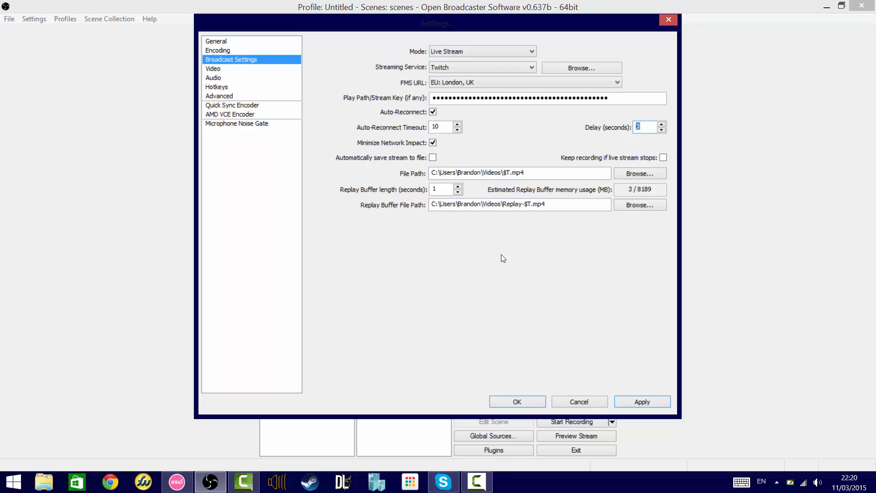
pyautogui.click(477, 481)
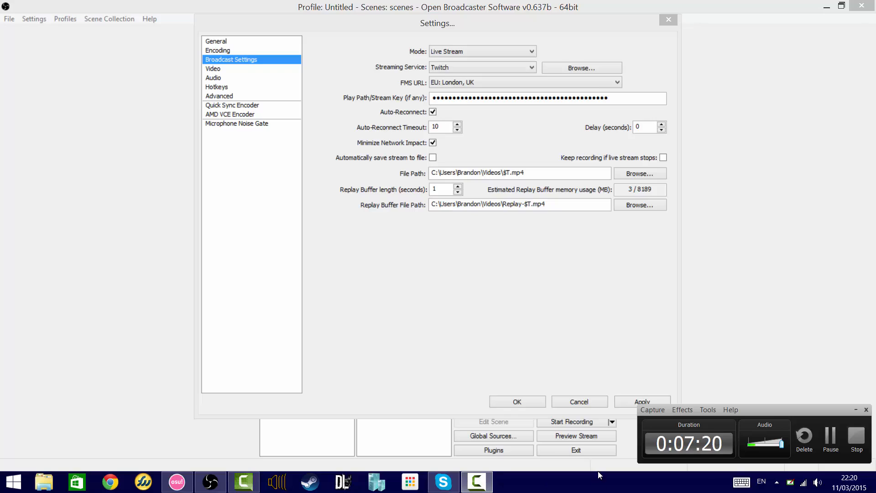
pyautogui.click(830, 453)
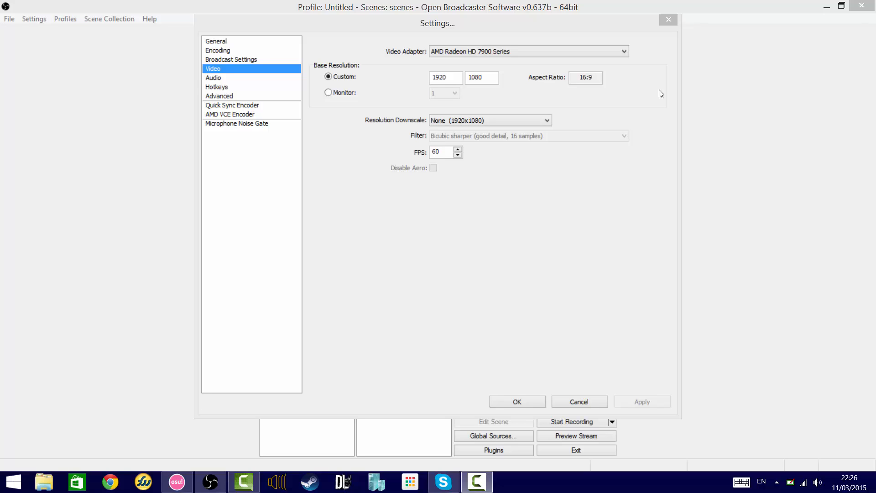
# Check the available video adapters in the video settings.
pyautogui.click(437, 57)
pyautogui.click(467, 54)
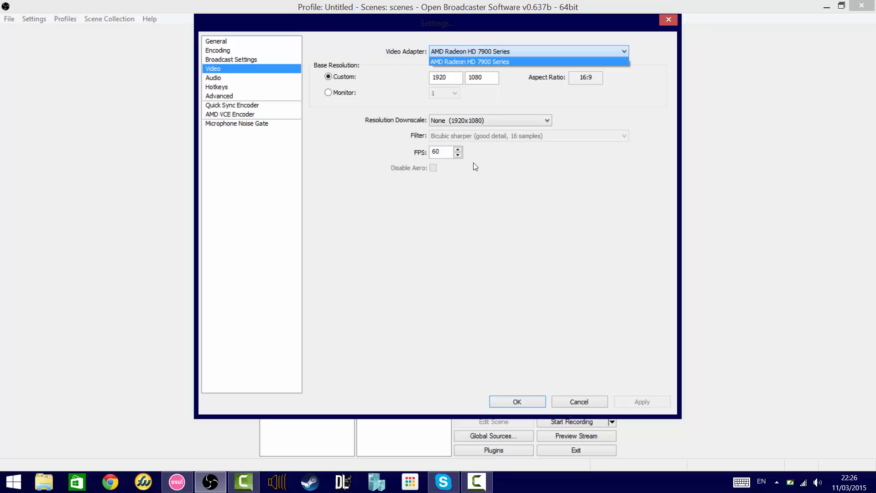
pyautogui.click(368, 208)
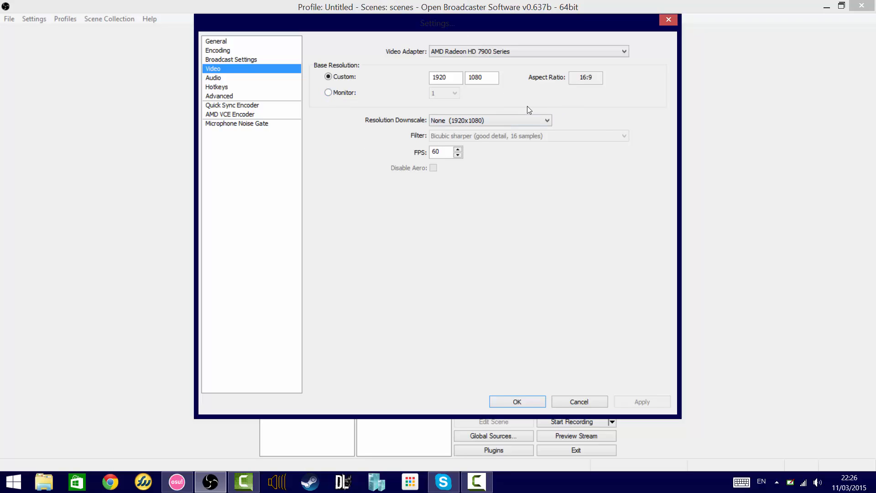
# Examine the available resolution downscale options for the 1920x1080 base resolution.
pyautogui.click(501, 120)
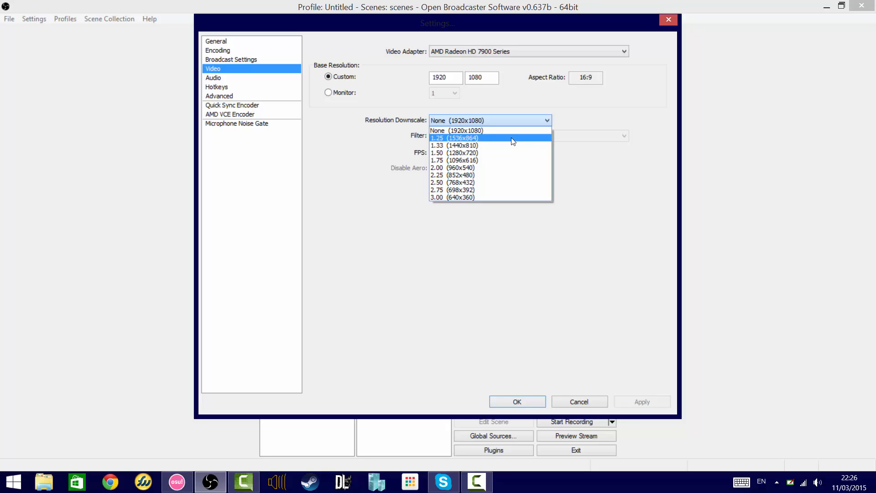
pyautogui.click(511, 120)
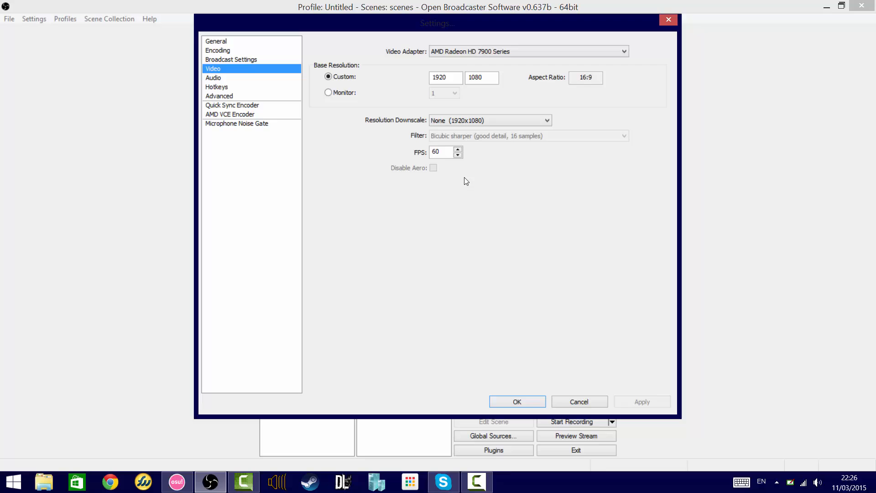
pyautogui.click(463, 123)
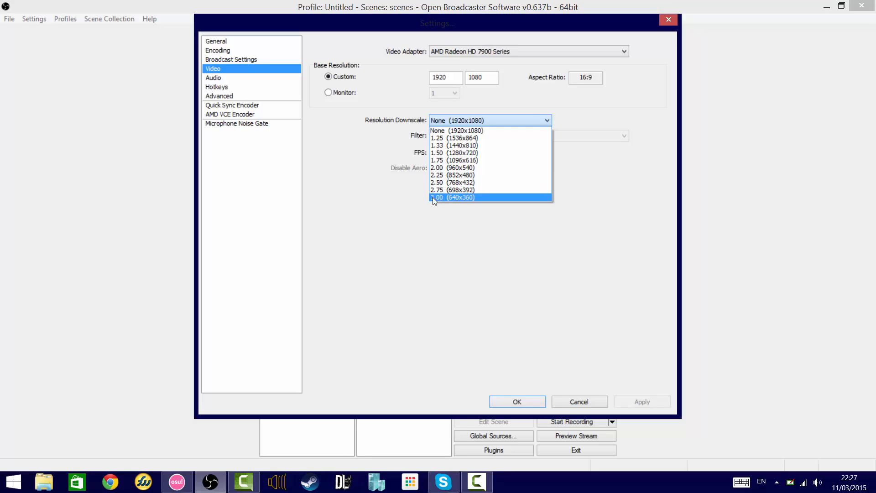
pyautogui.click(384, 203)
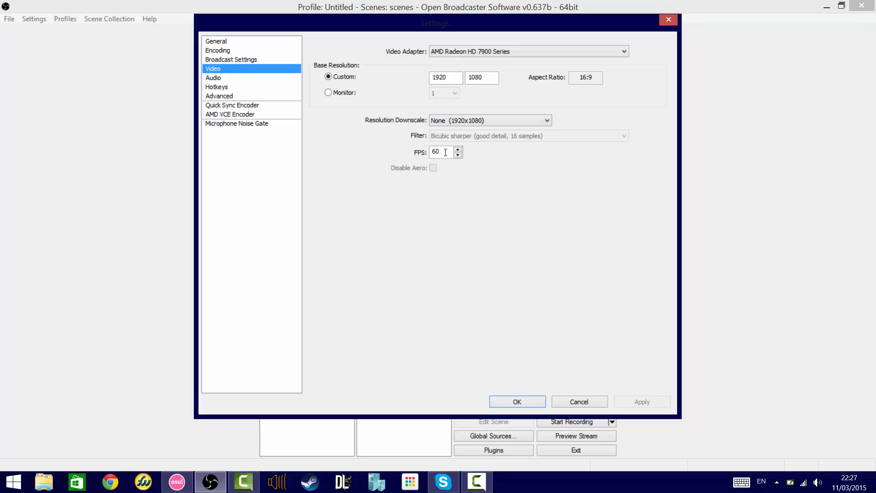
pyautogui.click(456, 121)
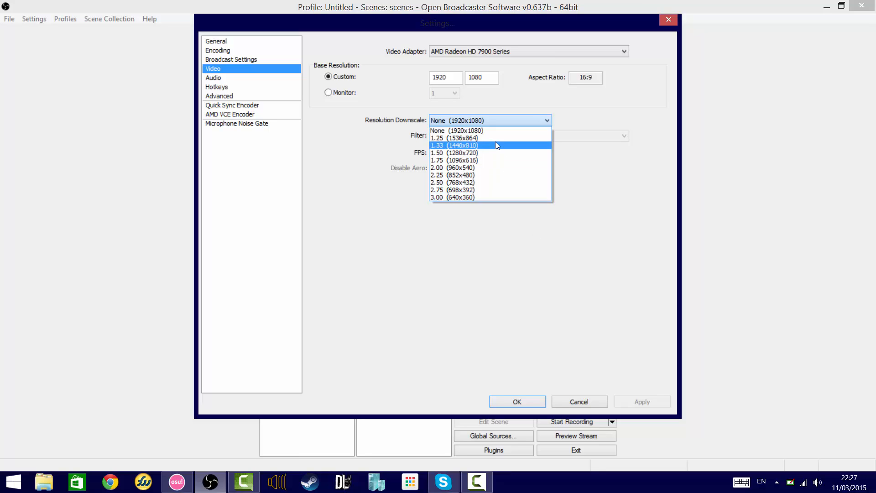
pyautogui.click(477, 482)
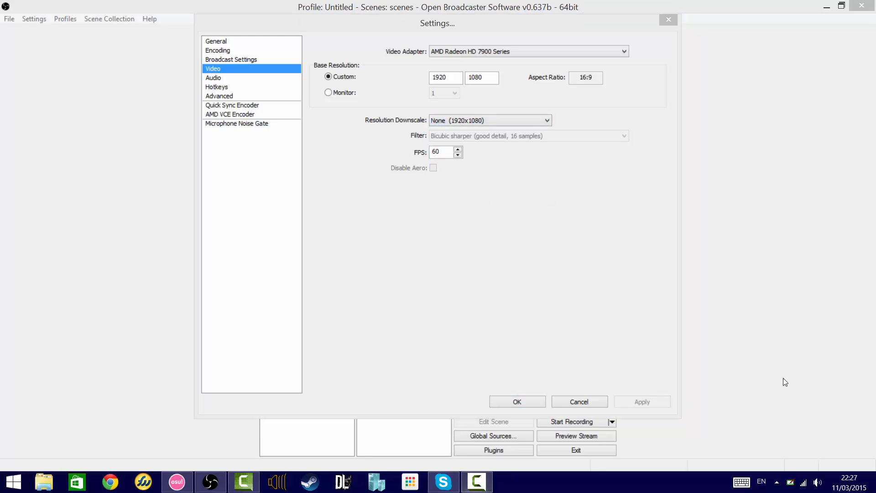
pyautogui.click(388, 229)
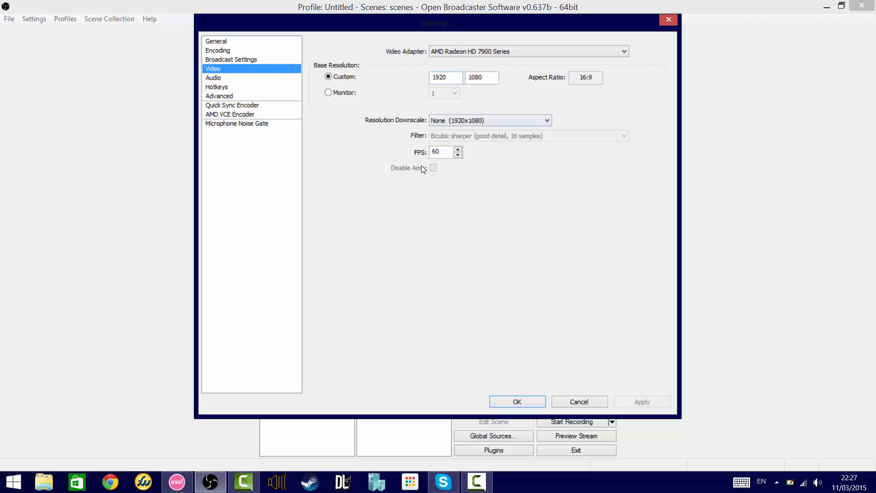
pyautogui.click(469, 124)
pyautogui.click(529, 241)
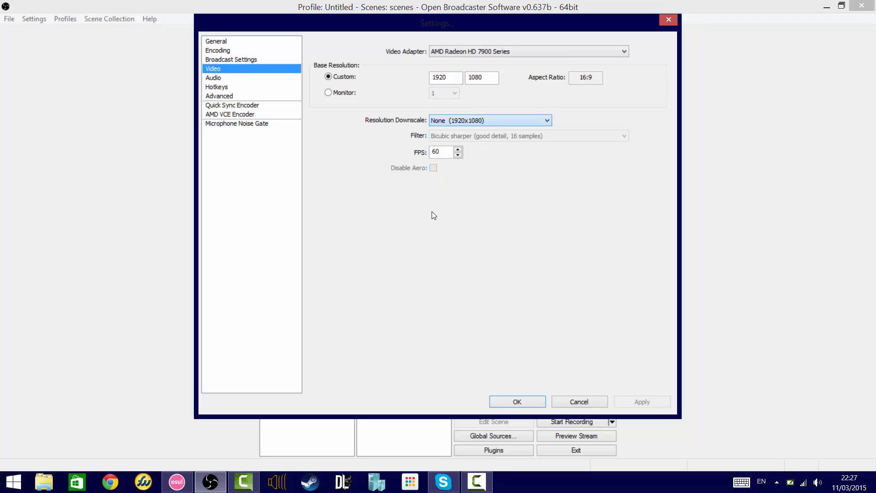
# Set the video frame rate to 60 FPS.
pyautogui.doubleClick(446, 154)
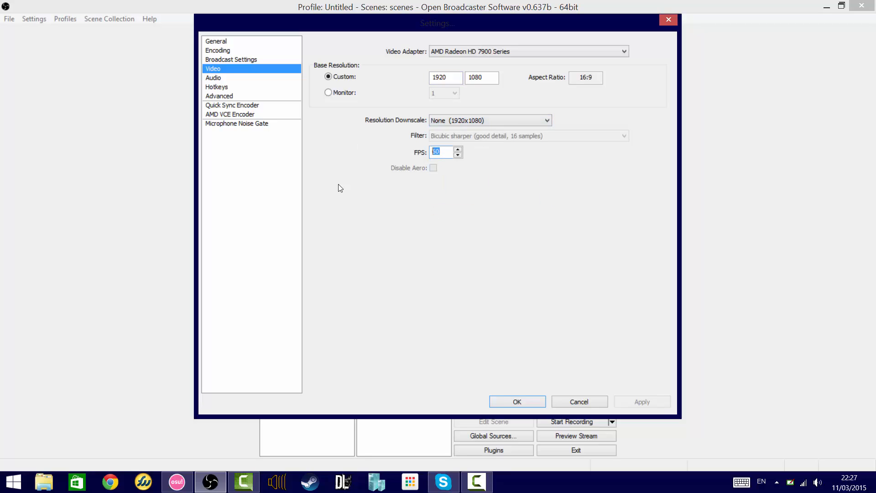
pyautogui.write('60')
pyautogui.moveTo(447, 152); pyautogui.dragTo(357, 154)
# In the audio settings, set the desktop audio device to Speakers (High Definition Audio Device) and check the system volume.
pyautogui.click(218, 78)
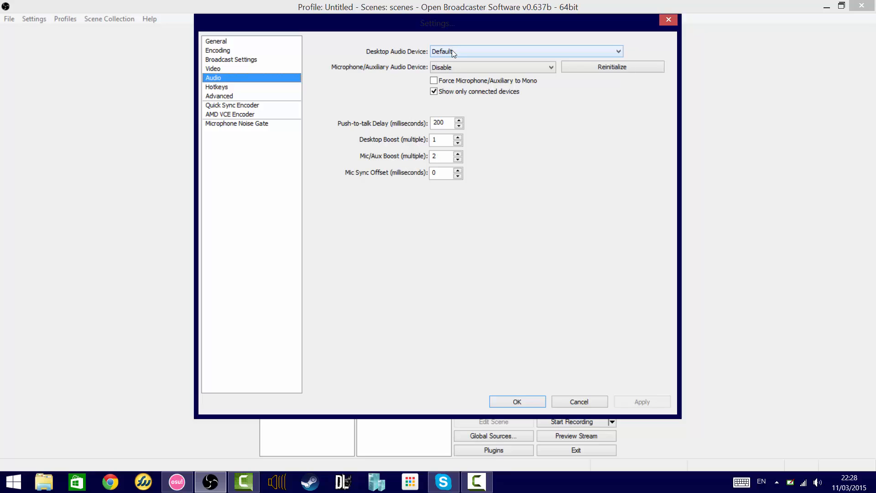
pyautogui.click(589, 50)
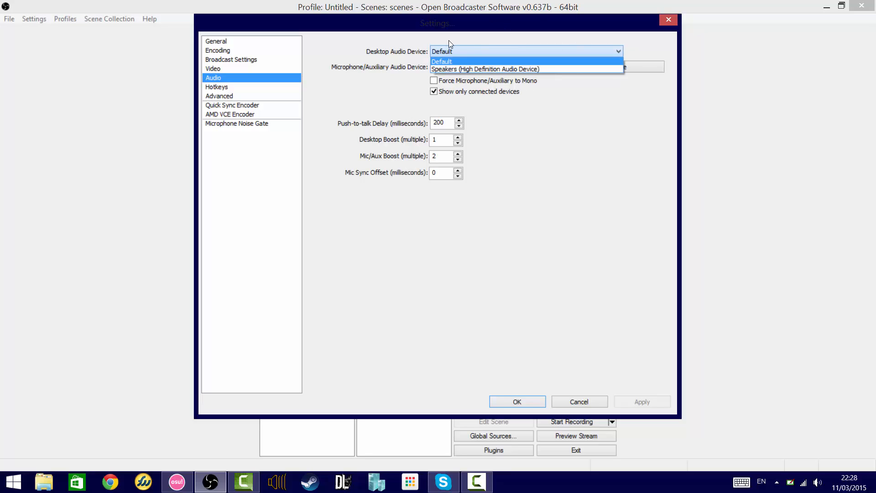
pyautogui.click(467, 69)
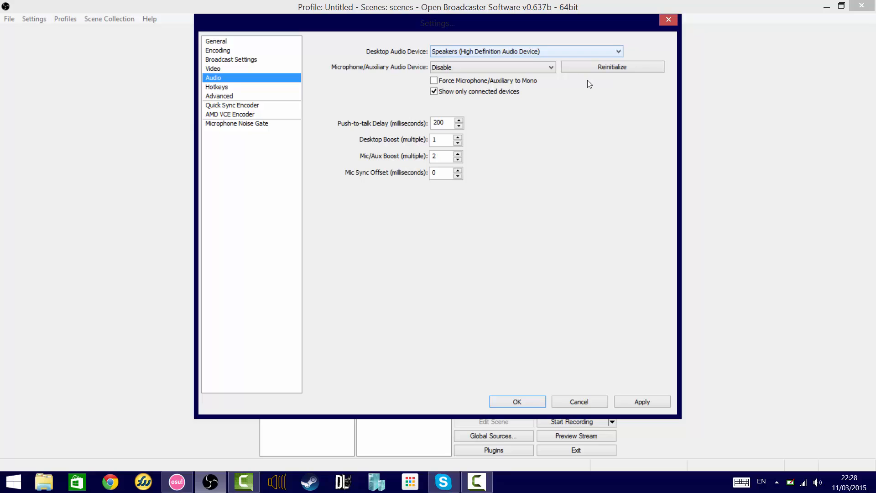
pyautogui.click(817, 482)
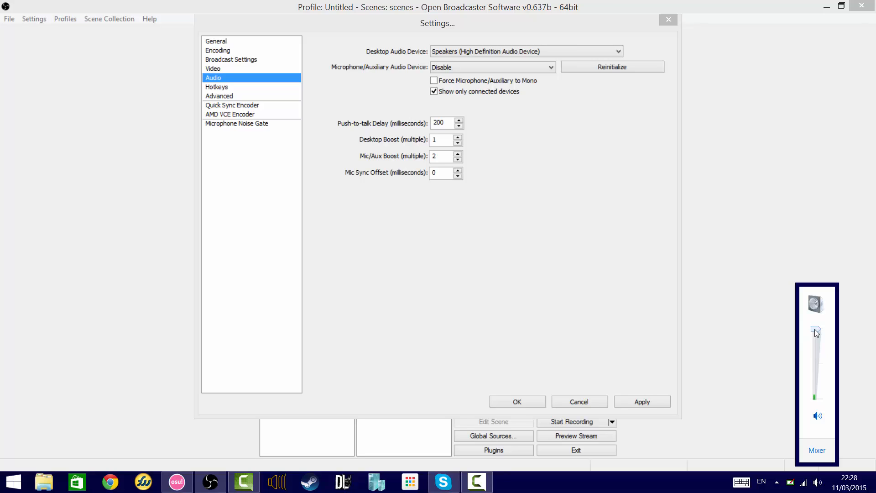
pyautogui.click(535, 135)
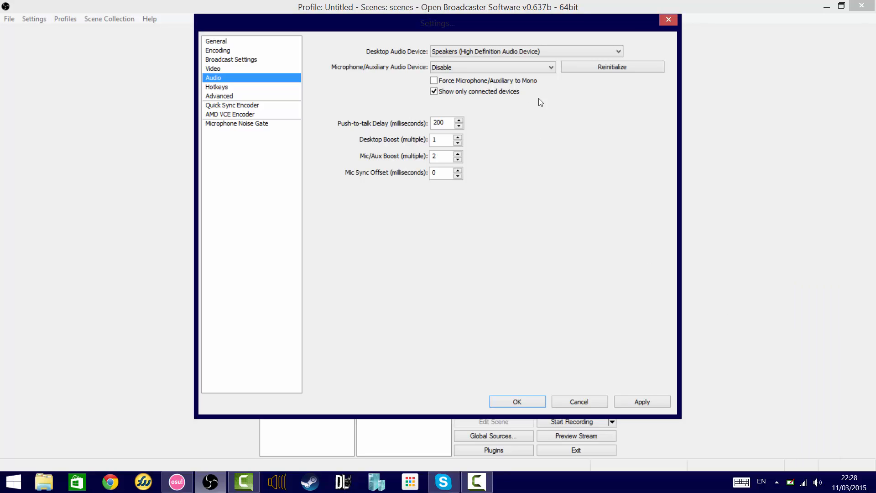
# Try Microphone (High Definition Audio Device) as the microphone/auxiliary audio device and set it back to Disable.
pyautogui.click(531, 71)
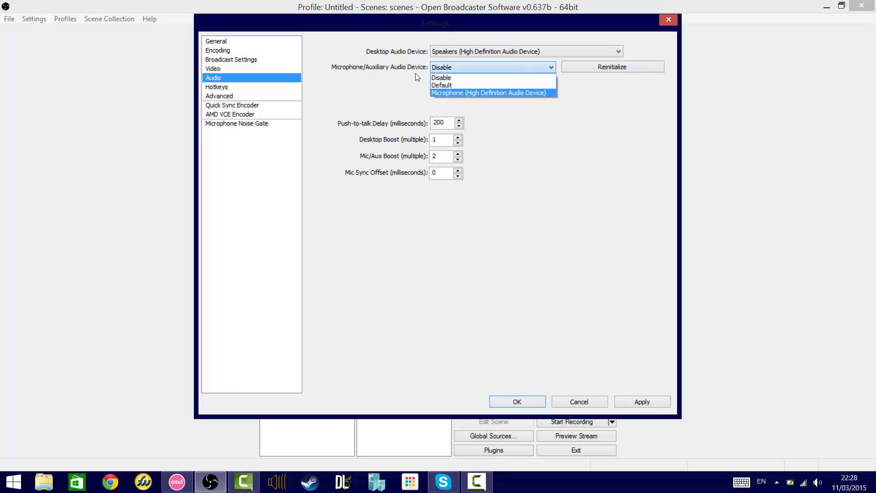
pyautogui.click(519, 91)
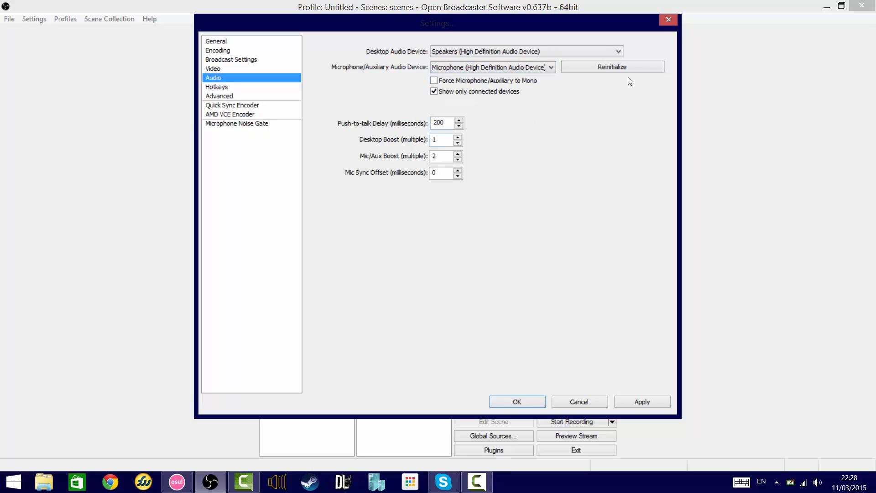
pyautogui.click(617, 69)
pyautogui.press('Up')
pyautogui.moveTo(441, 29); pyautogui.dragTo(516, 40)
pyautogui.click(502, 92)
pyautogui.click(440, 98)
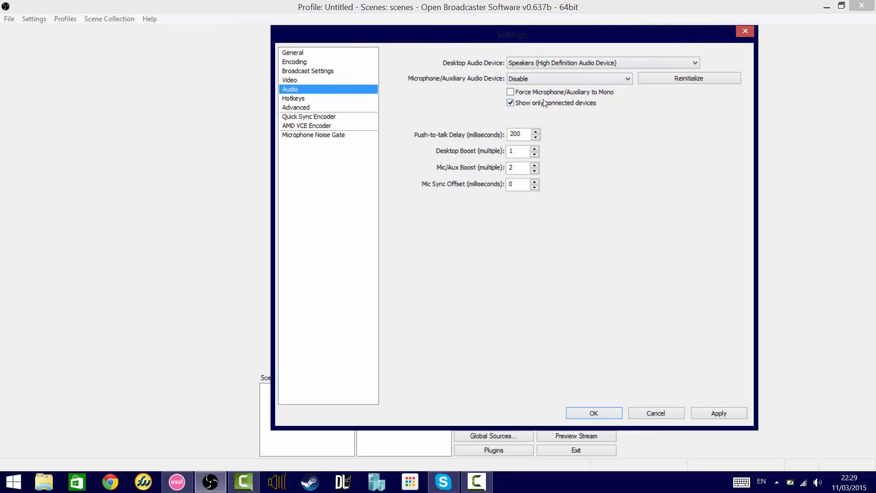
pyautogui.click(556, 78)
pyautogui.click(560, 77)
pyautogui.moveTo(542, 42); pyautogui.dragTo(480, 28)
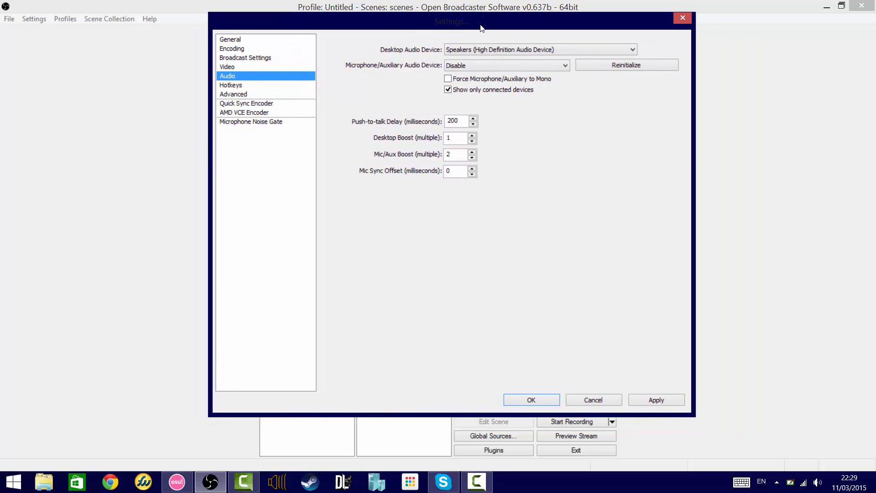
# Switch to the hotkey settings, saving and applying the audio changes.
pyautogui.click(242, 86)
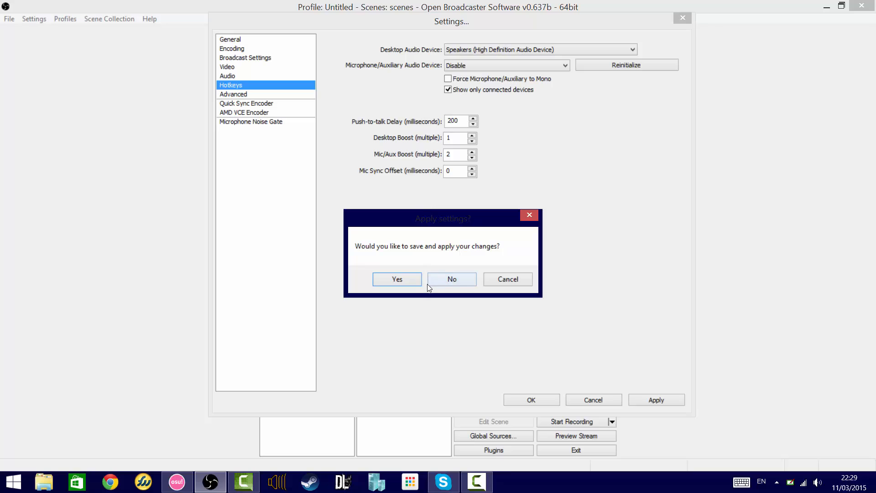
pyautogui.click(397, 280)
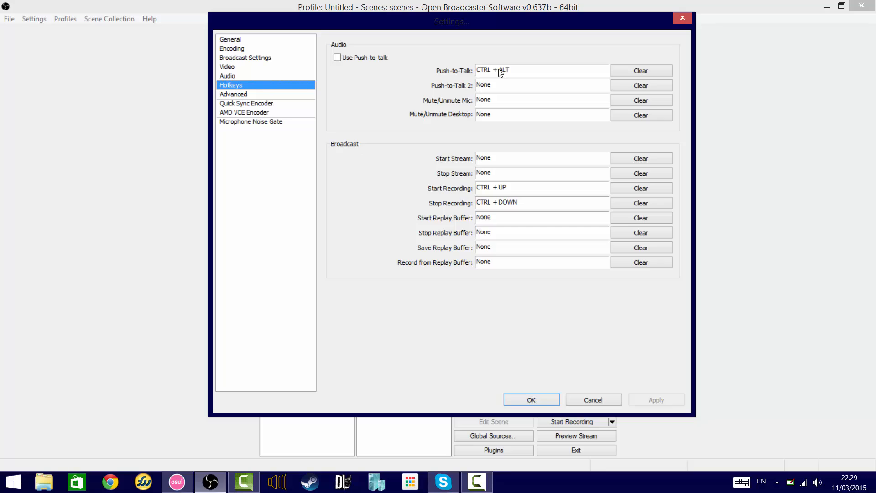
# Enable push-to-talk and replace its first hotkey with SHIFT.
pyautogui.click(351, 62)
pyautogui.click(641, 70)
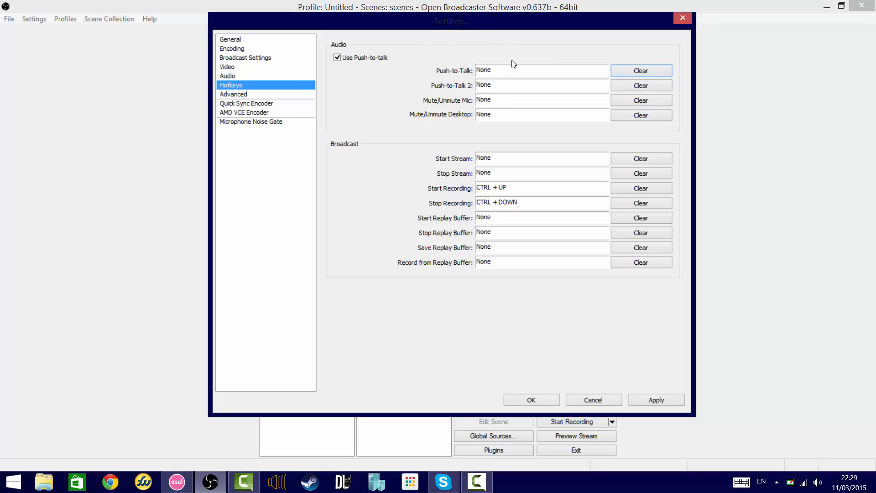
pyautogui.click(483, 69)
pyautogui.press('shift')
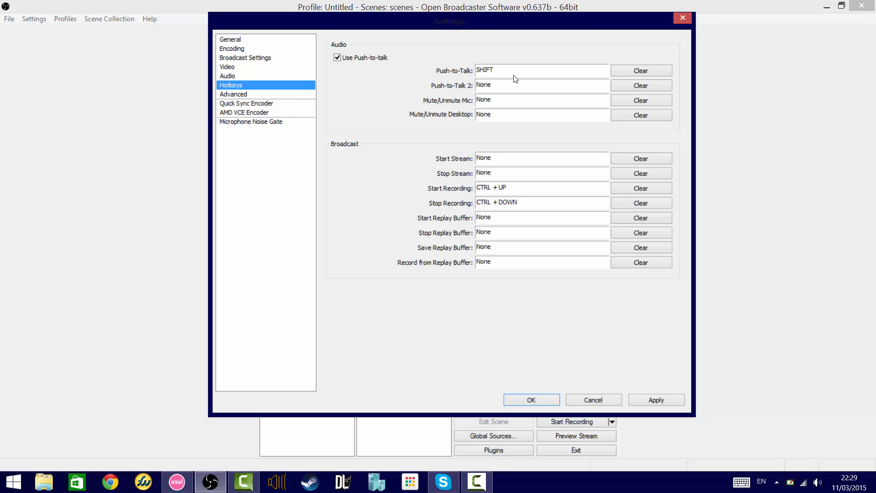
pyautogui.moveTo(488, 25); pyautogui.dragTo(474, 25)
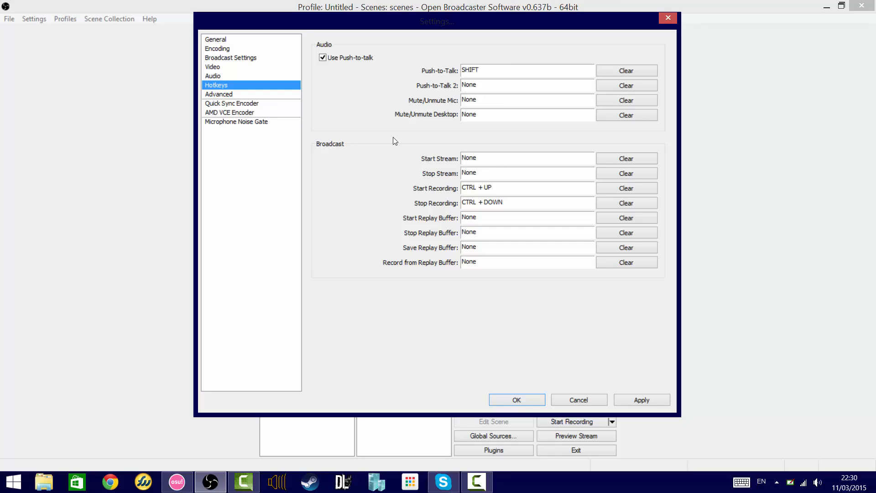
# Assign CTRL + LEFT to Stop Stream and CTRL + RIGHT to Start Stream, and apply the hotkey settings.
pyautogui.click(499, 179)
pyautogui.hotkey('ctrl', 'Left')
pyautogui.click(516, 161)
pyautogui.press('ctrl')
pyautogui.hotkey('ctrl', 'Right')
pyautogui.click(631, 156)
pyautogui.hotkey('ctrl', 'Right')
pyautogui.click(651, 401)
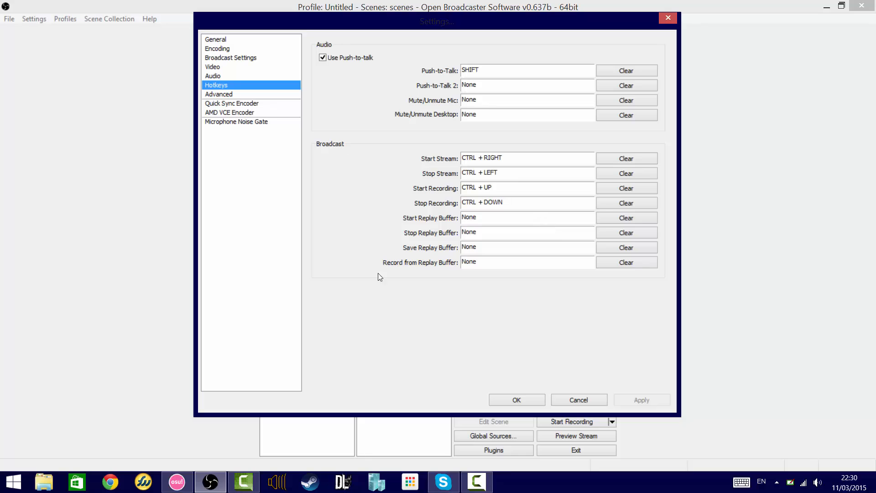
# In the advanced settings, choose Normal as the process priority class and apply the settings.
pyautogui.click(209, 94)
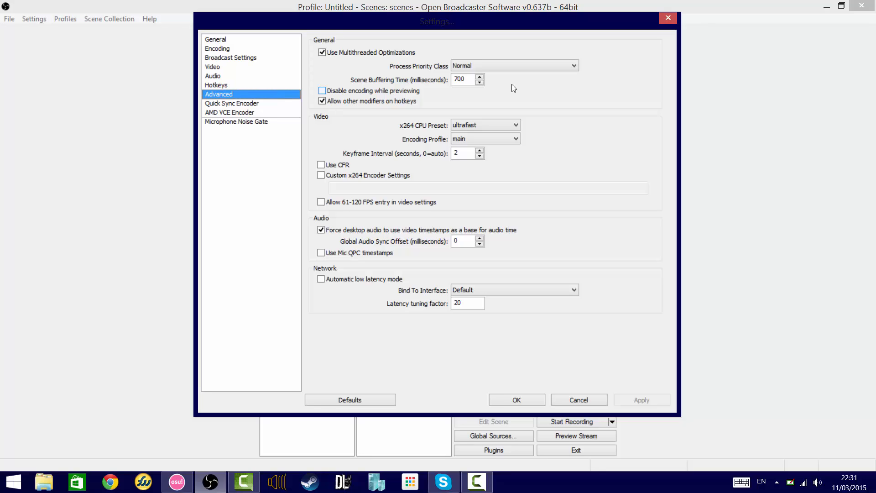
pyautogui.click(467, 68)
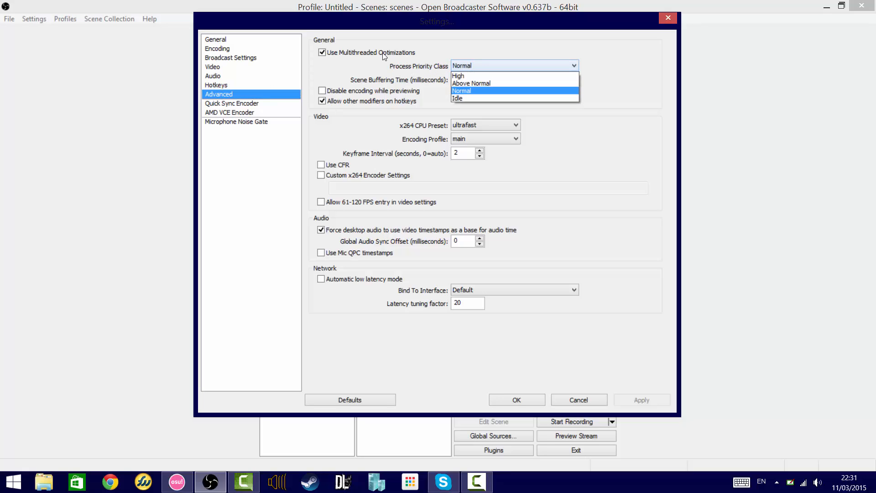
pyautogui.click(485, 90)
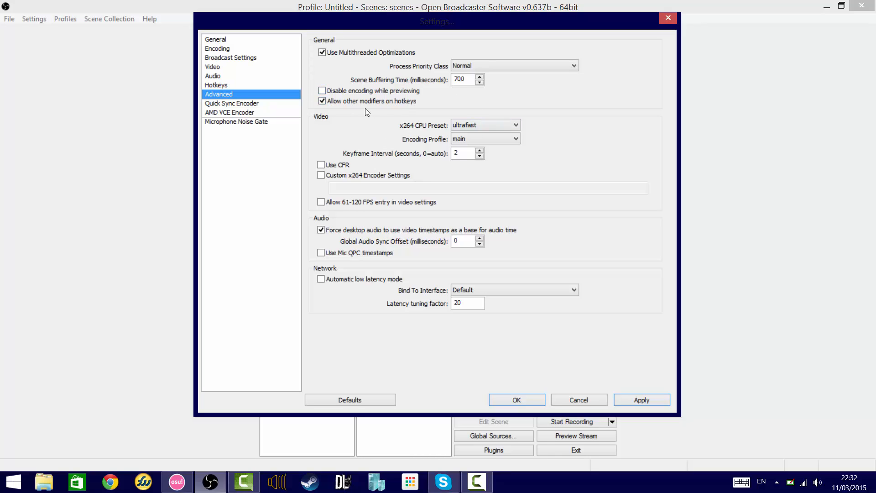
pyautogui.click(650, 400)
# Examine the x264 CPU preset and encoding profile options in the advanced video settings.
pyautogui.moveTo(513, 128)
pyautogui.click(474, 127)
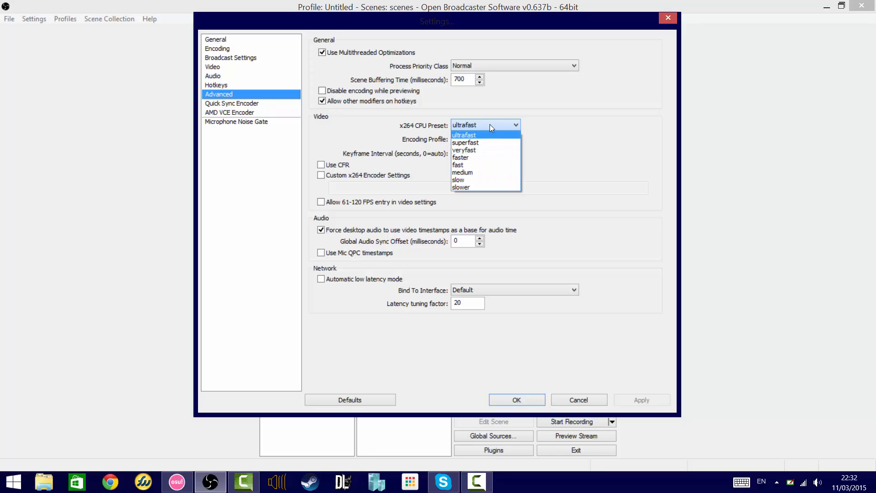
pyautogui.click(390, 98)
pyautogui.click(486, 139)
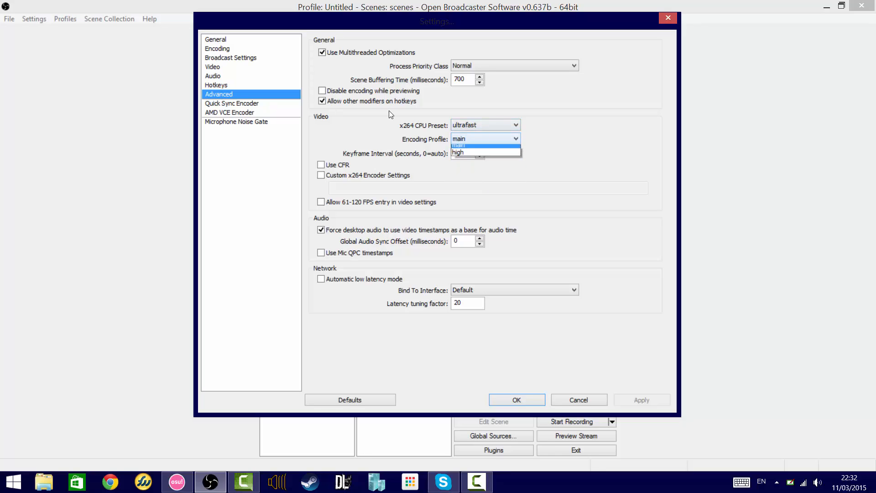
pyautogui.click(389, 110)
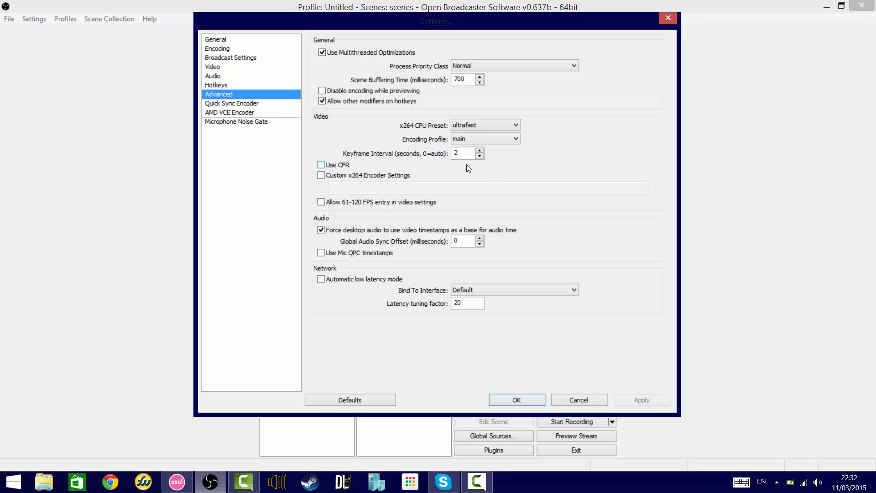
# Toggle Use CFR, Custom x264 Encoder Settings and 61-120 FPS entry on and back off in the advanced video settings.
pyautogui.moveTo(435, 151); pyautogui.dragTo(386, 158)
pyautogui.click(321, 165)
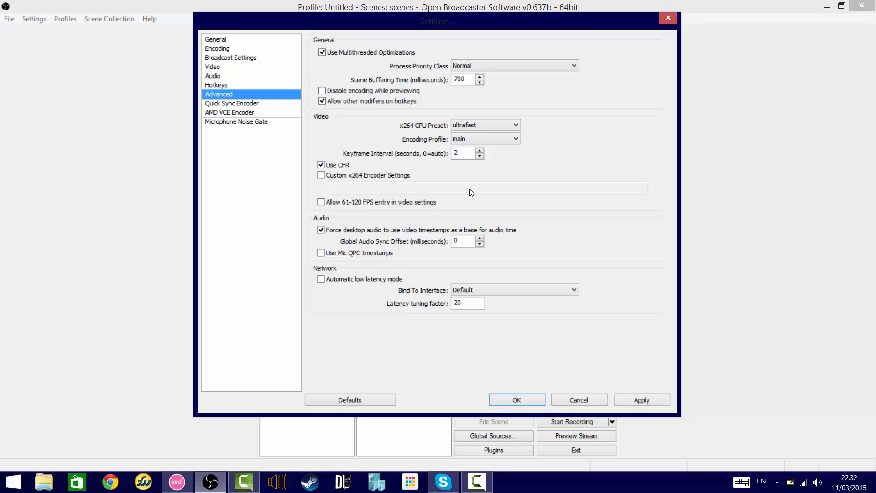
pyautogui.click(322, 165)
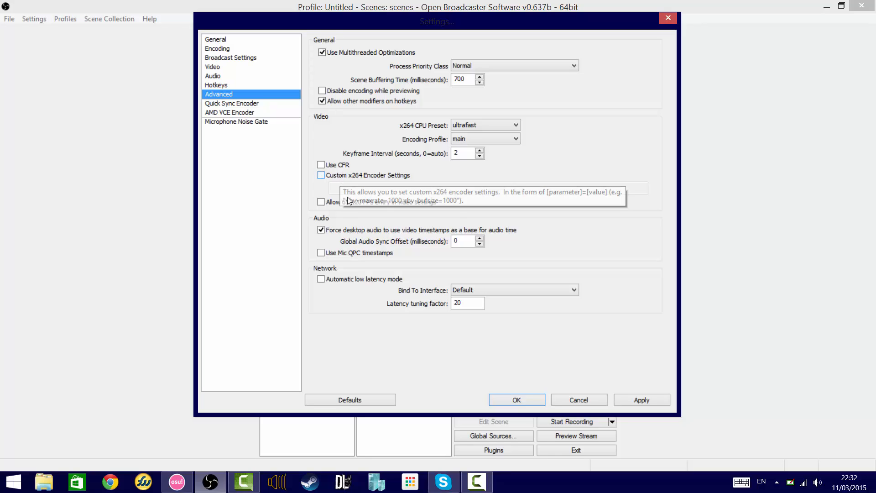
pyautogui.click(332, 176)
pyautogui.click(337, 186)
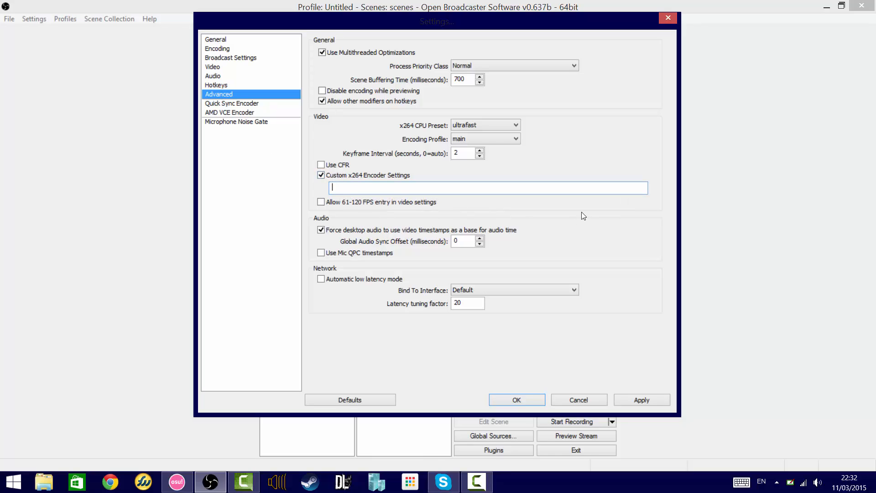
pyautogui.click(321, 175)
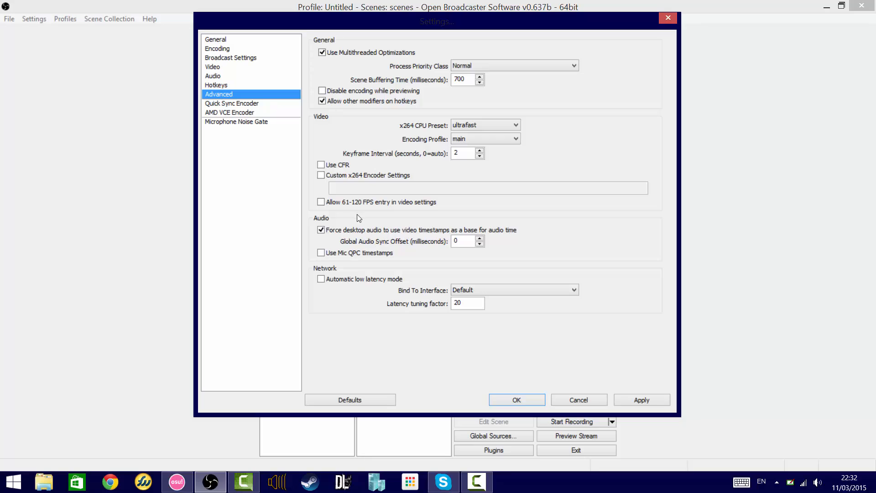
pyautogui.click(322, 202)
pyautogui.press('space')
# Check the global audio sync offset and apply the advanced settings.
pyautogui.doubleClick(466, 242)
pyautogui.click(470, 244)
pyautogui.click(639, 400)
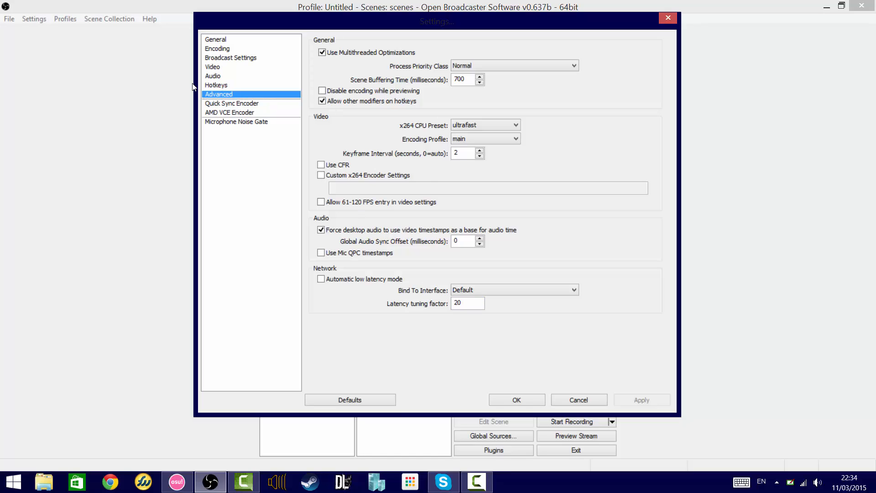
# Look over the Quick Sync encoder settings and load the Balanced preset for the AMD VCE encoder.
pyautogui.click(235, 104)
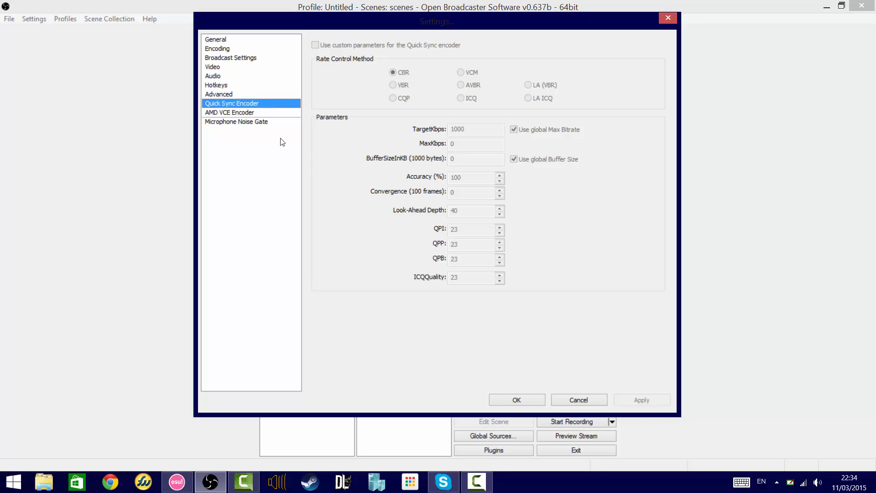
pyautogui.click(229, 113)
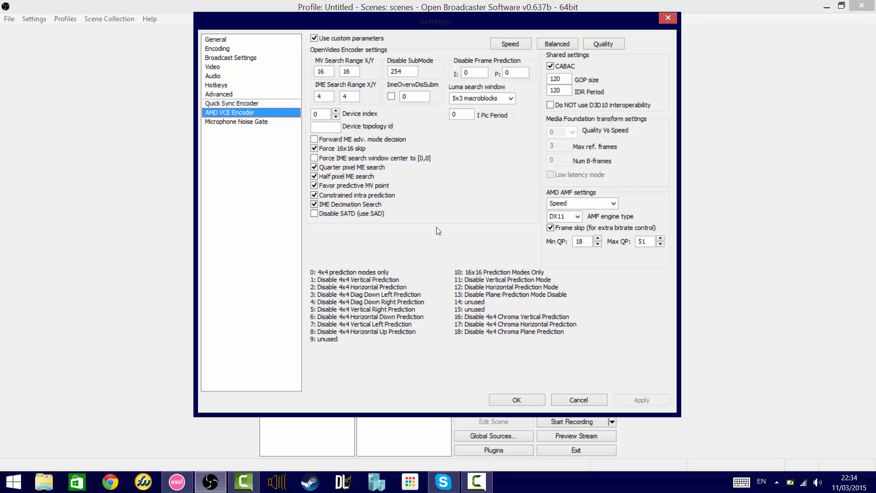
pyautogui.click(595, 46)
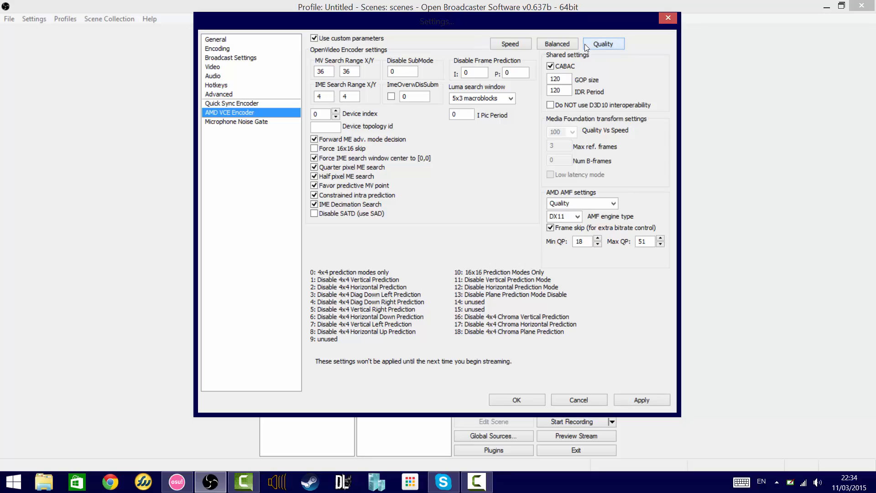
pyautogui.click(567, 44)
pyautogui.click(597, 45)
pyautogui.click(547, 45)
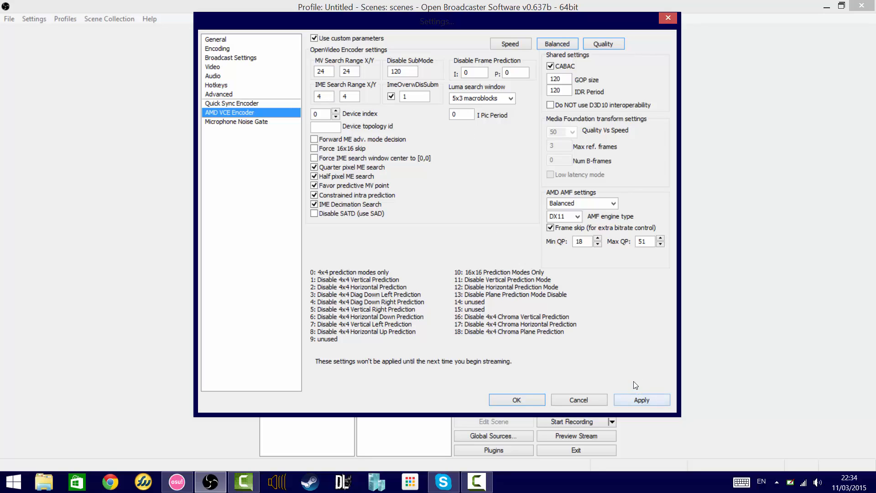
# Try Host as the AMF engine type and switch it back to DX11.
pyautogui.click(577, 216)
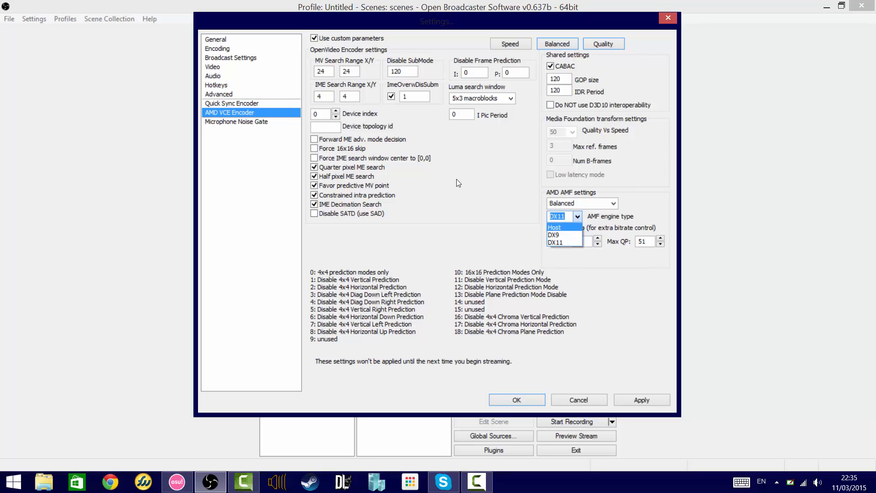
pyautogui.click(570, 226)
pyautogui.click(581, 216)
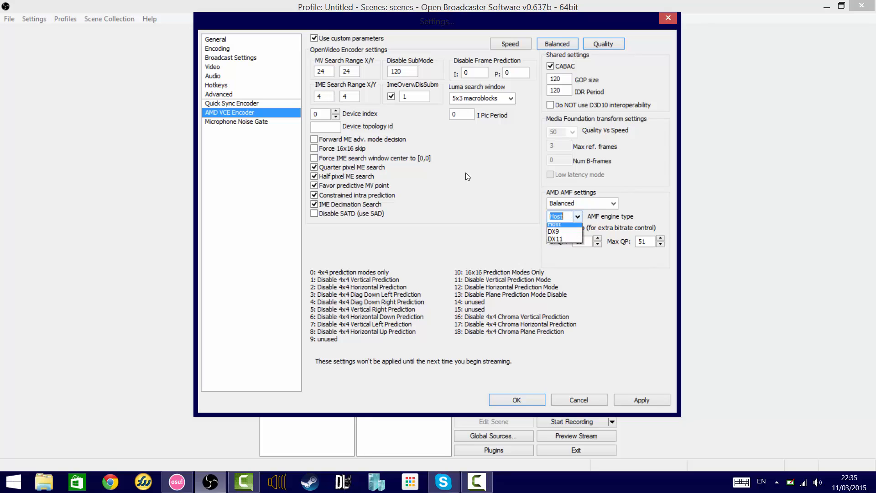
pyautogui.click(566, 244)
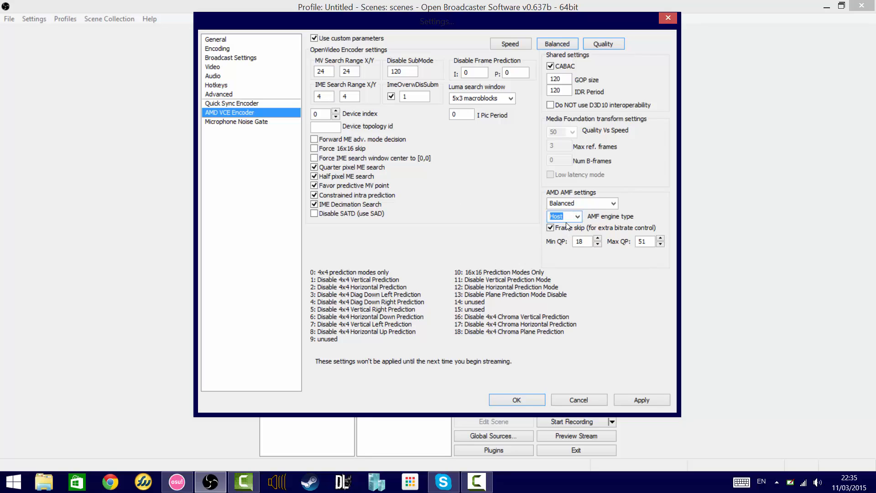
pyautogui.click(576, 216)
pyautogui.click(570, 241)
# Set the AMD AMF preset to Quality and turn off frame skip.
pyautogui.click(611, 203)
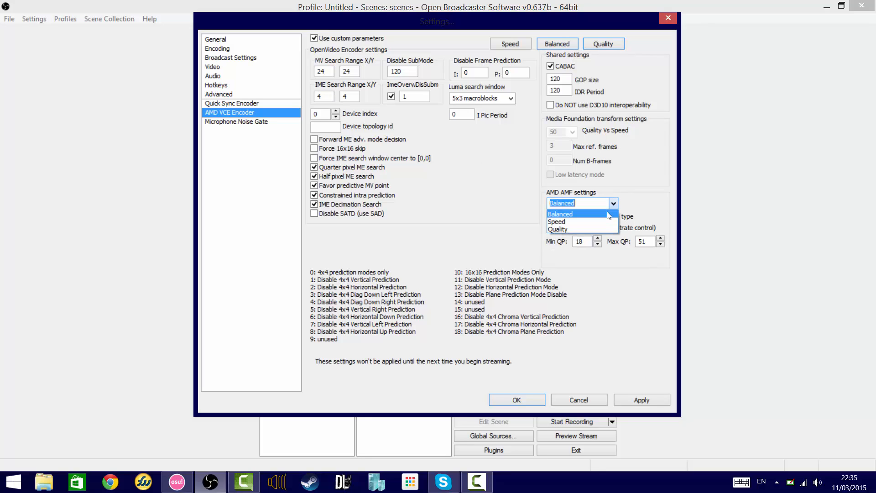
pyautogui.click(577, 229)
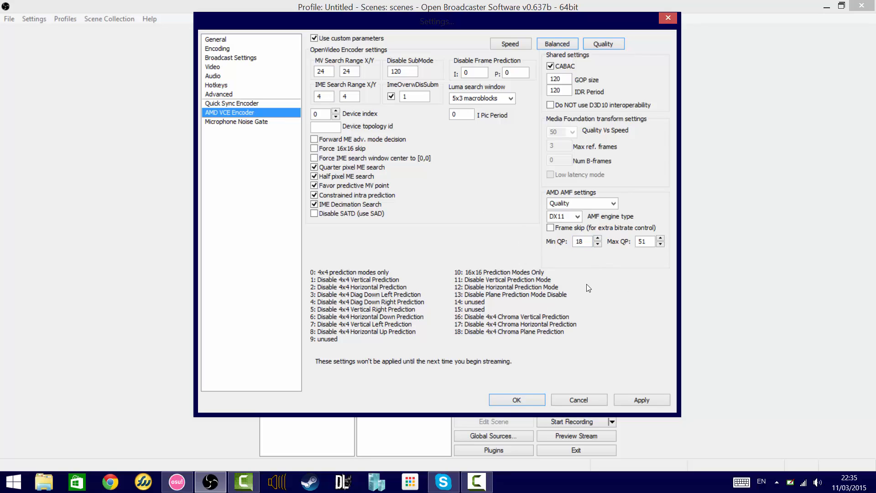
pyautogui.click(215, 103)
# Save the AMD encoder changes while opening the microphone noise gate settings, and close the settings dialog.
pyautogui.click(236, 121)
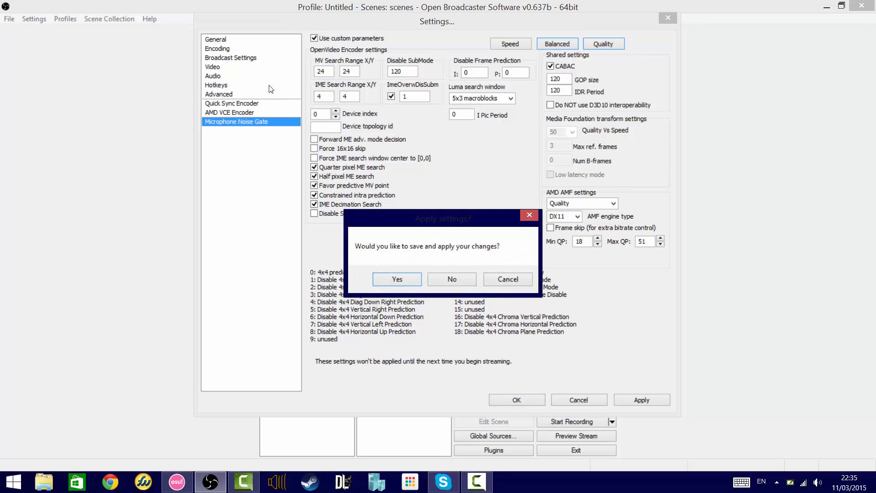
pyautogui.click(397, 280)
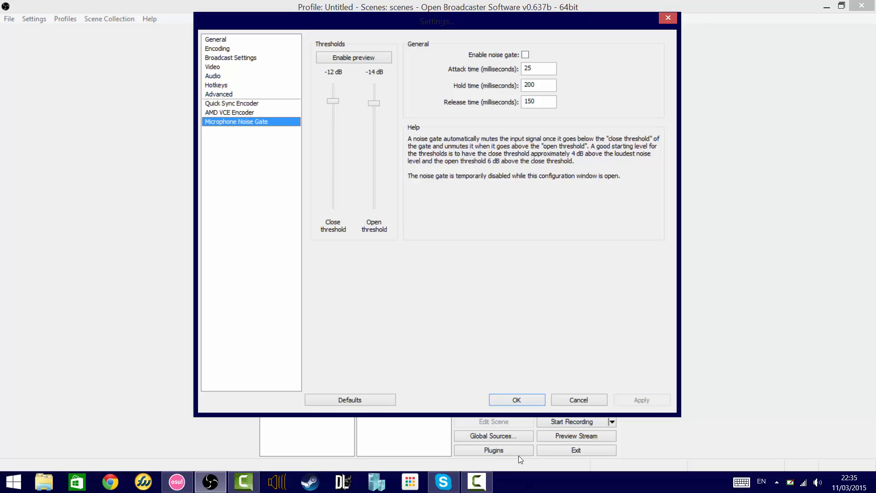
pyautogui.click(516, 399)
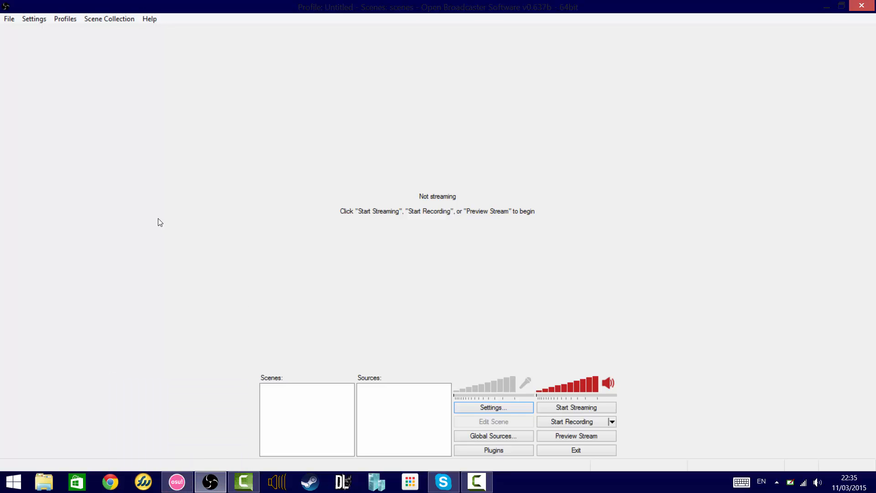
# Add a new scene named Osu! to the scenes list.
pyautogui.rightClick(273, 418)
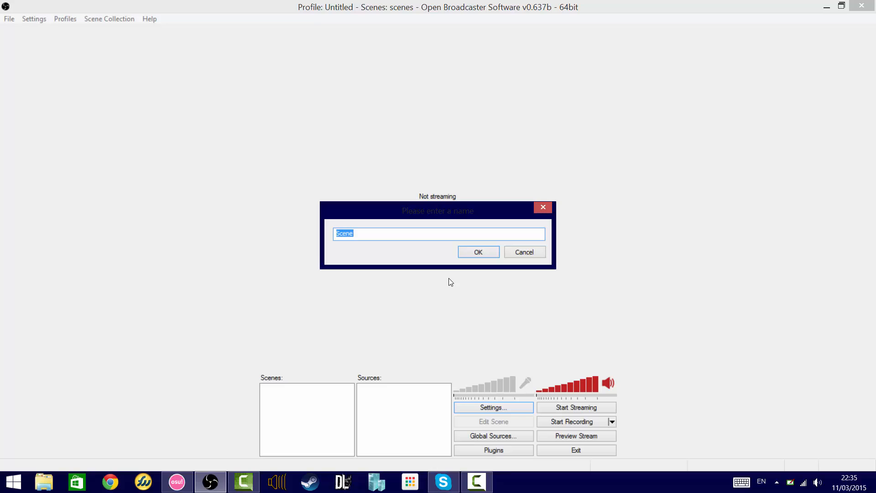
pyautogui.write('Osu!')
pyautogui.press('Return')
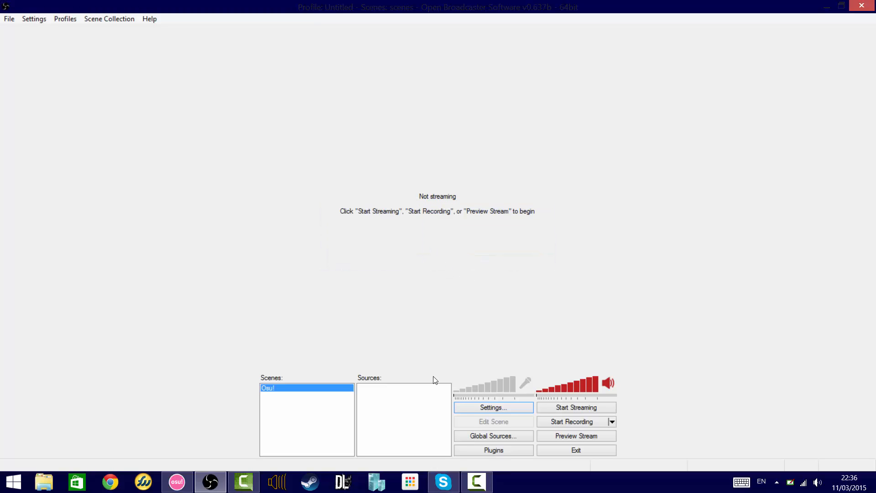
# Add a Game Capture source named Osu! to the Osu! scene.
pyautogui.rightClick(418, 412)
pyautogui.moveTo(428, 414)
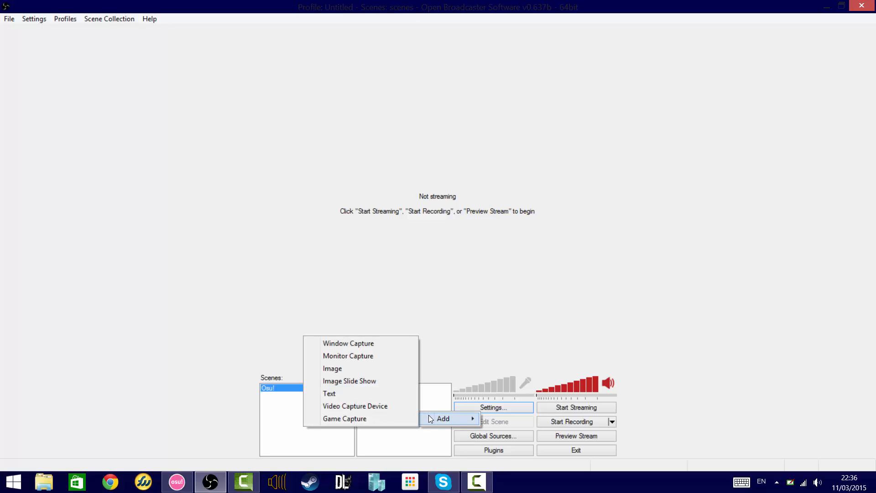
pyautogui.click(391, 418)
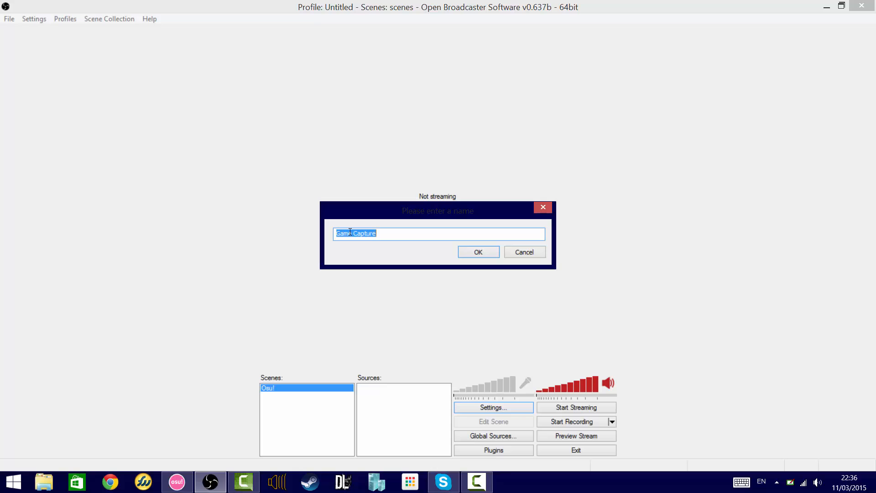
pyautogui.write('Osu!')
pyautogui.press('Return')
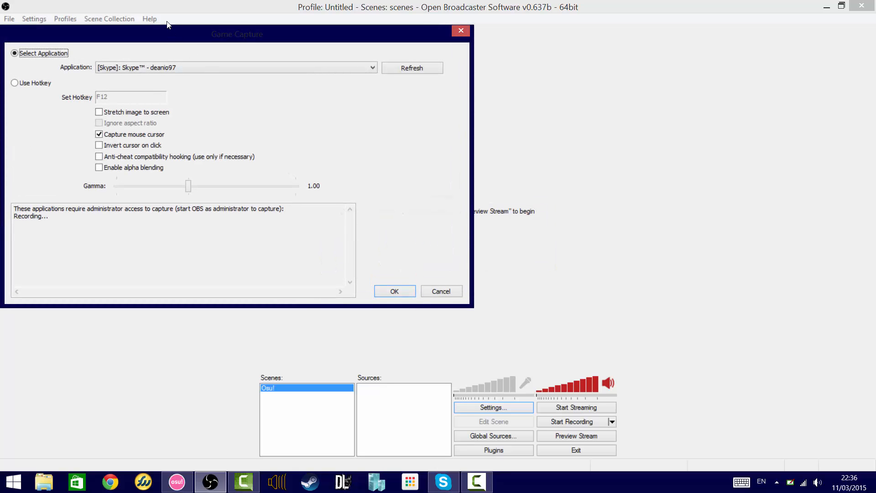
# Refresh the application list, choose osu! as the application to capture and confirm the Game Capture settings.
pyautogui.moveTo(170, 33); pyautogui.dragTo(390, 54)
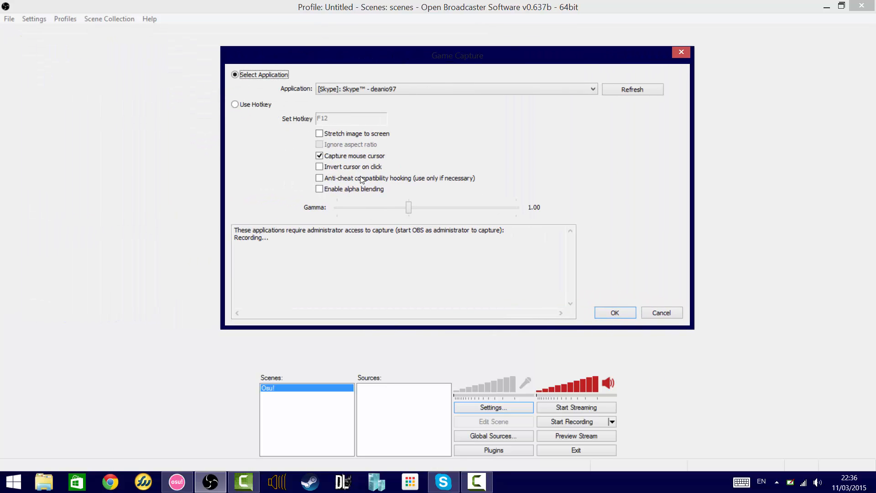
pyautogui.click(604, 91)
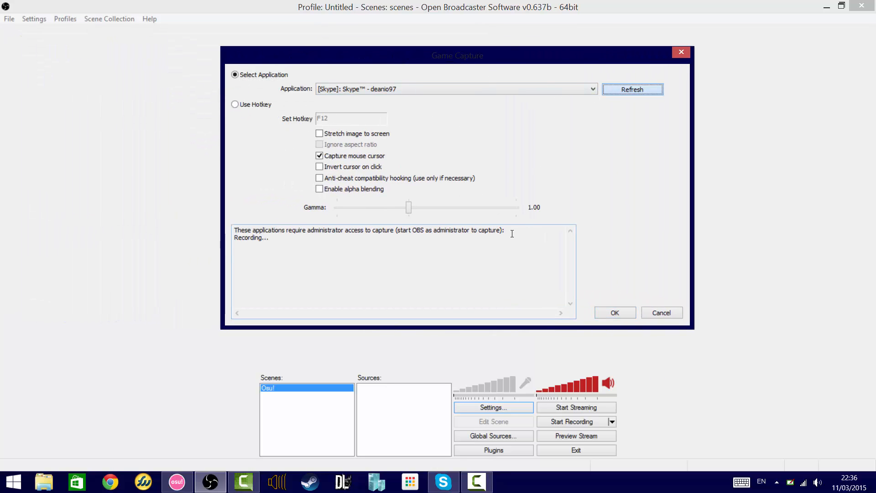
pyautogui.click(527, 89)
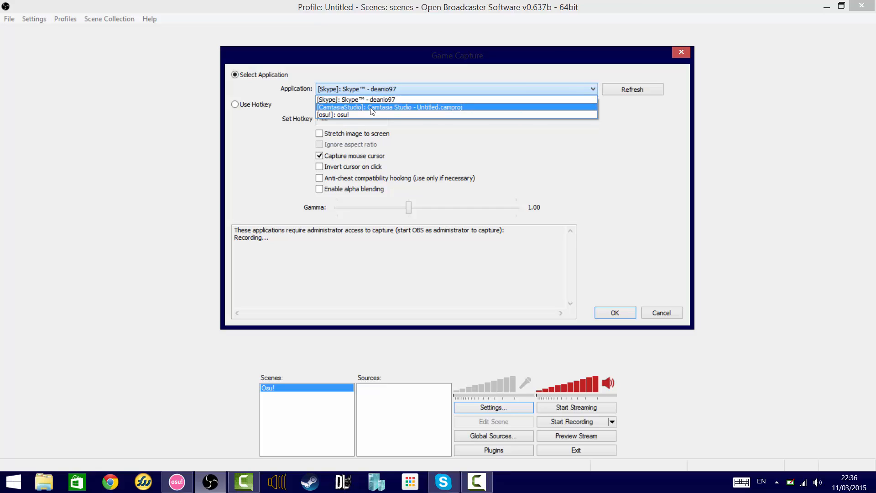
pyautogui.click(352, 114)
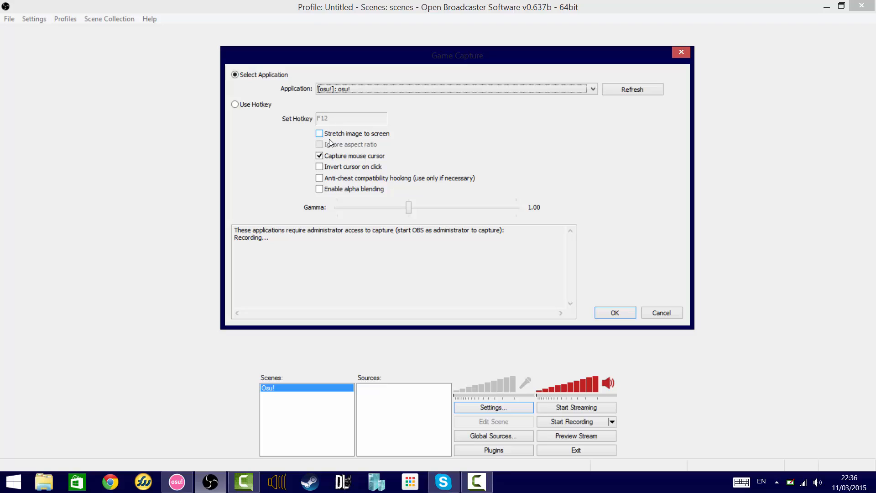
pyautogui.click(607, 314)
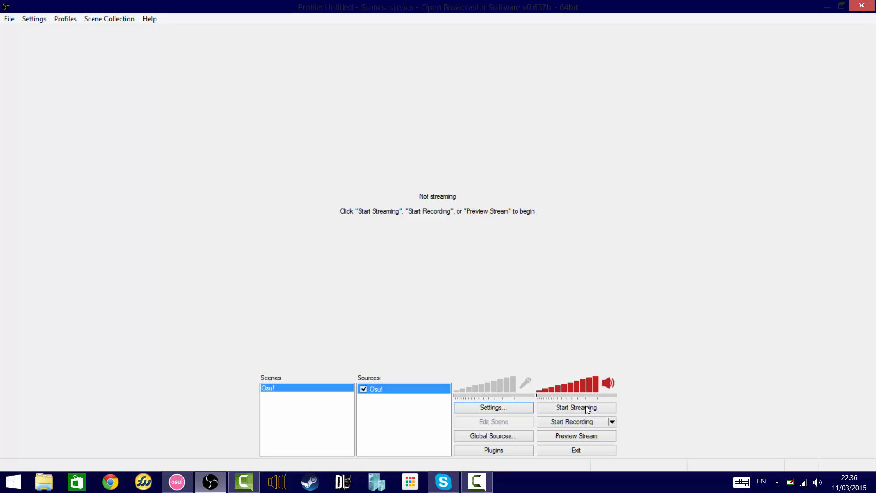
# Preview the stream, bring the osu! game to the foreground to check its capture, and stop the preview.
pyautogui.click(579, 438)
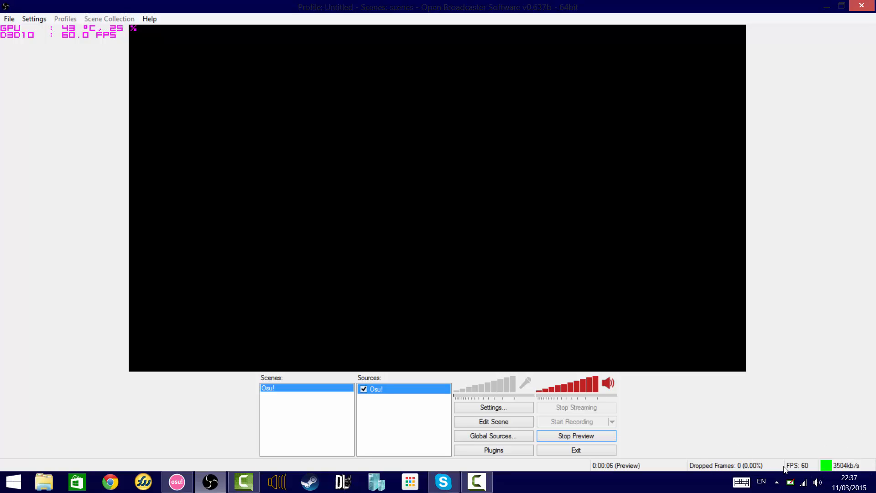
pyautogui.click(176, 482)
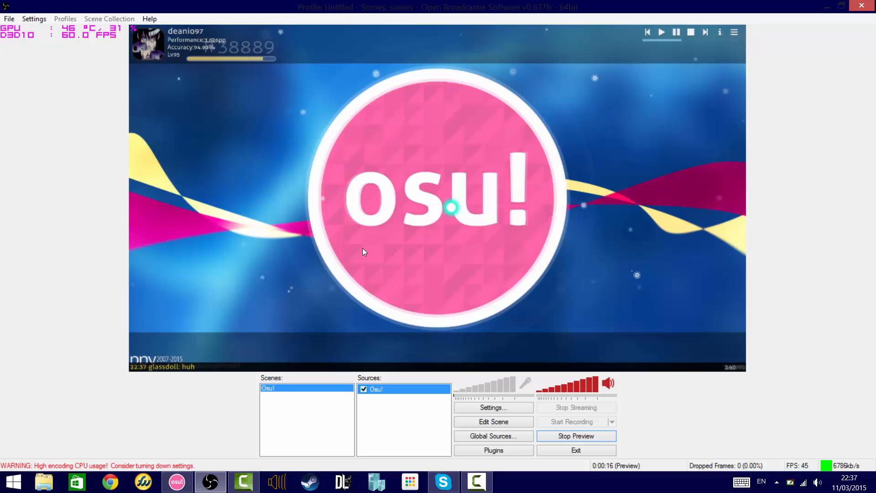
pyautogui.click(565, 434)
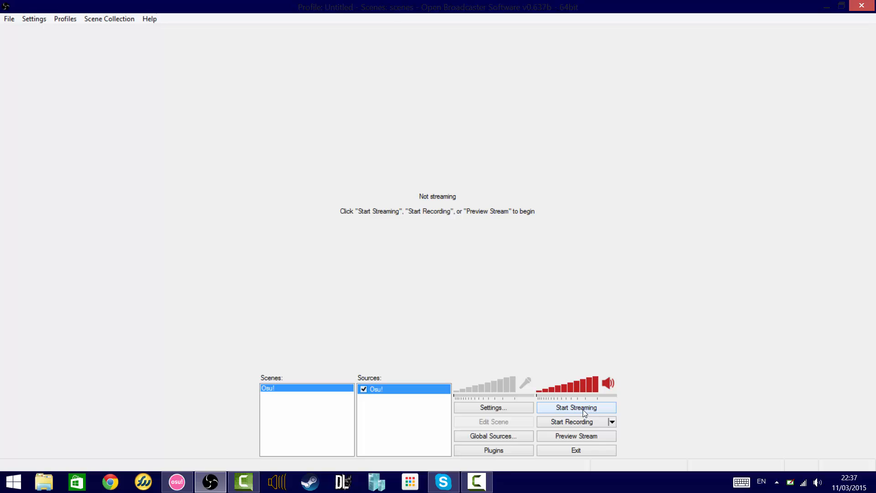
# Start recording and open the song selection in osu!
pyautogui.click(583, 425)
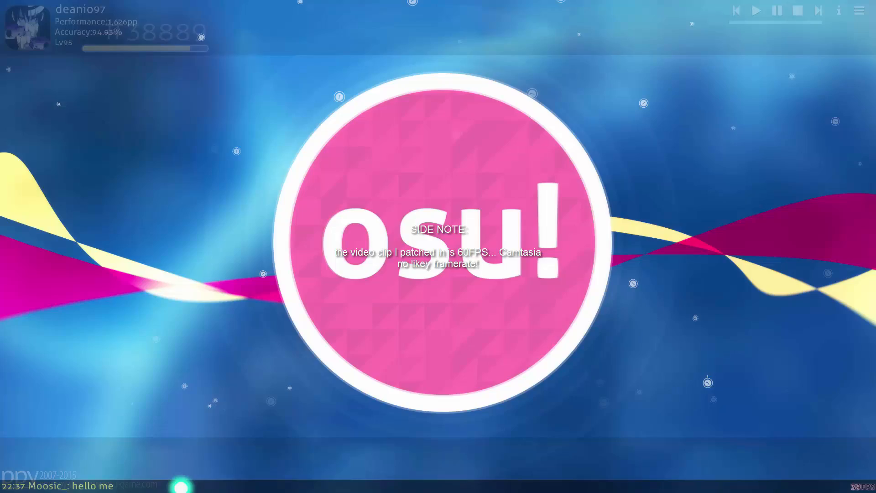
pyautogui.click(426, 132)
pyautogui.click(561, 151)
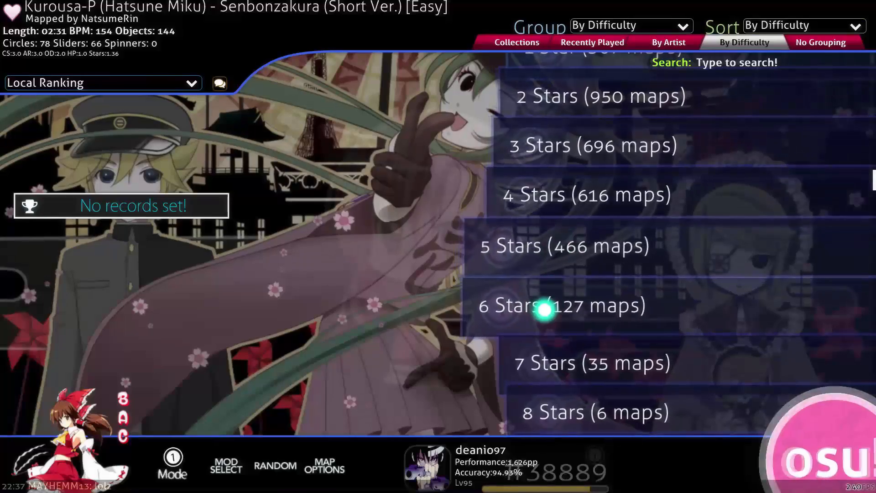
# Expand the 6 Stars group in the beatmap list and select YuYu Metal [DoKo].
pyautogui.click(573, 303)
pyautogui.scroll(-5, 589, 310)
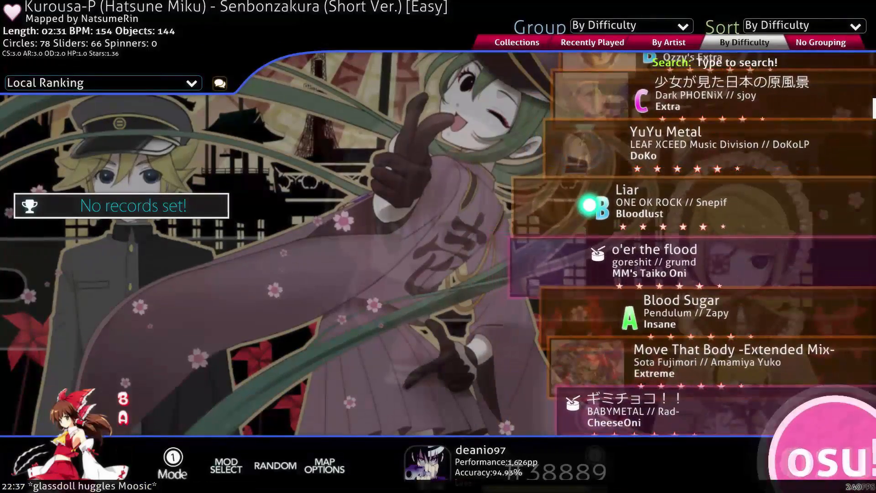
pyautogui.click(547, 194)
pyautogui.click(603, 156)
# Expand the 1 Star group in the beatmap list and select Ievan Polkka [SPINNER-MADNESS].
pyautogui.scroll(8, 605, 154)
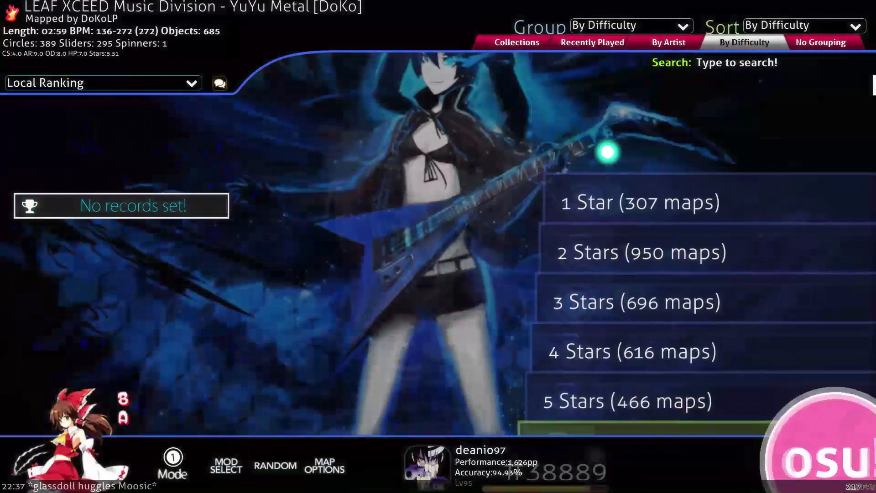
pyautogui.click(614, 208)
pyautogui.scroll(-3, 618, 243)
pyautogui.click(618, 245)
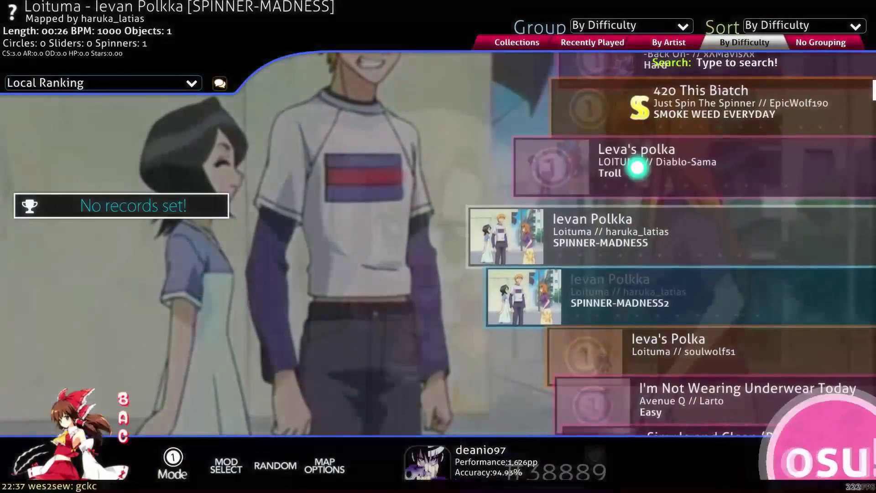
# Start the Ievan Polkka [SPINNER-MADNESS] beatmap, toggle the mouse buttons and spin through it to the ranking screen.
pyautogui.click(617, 221)
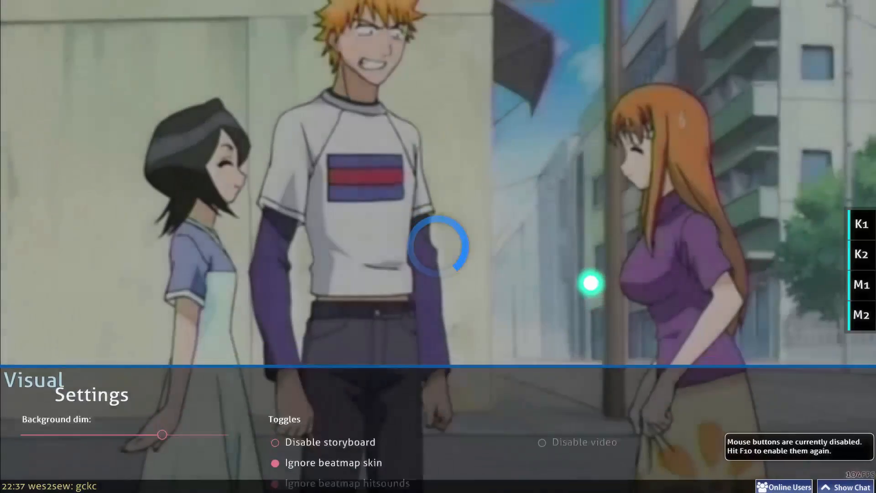
pyautogui.press('F10')
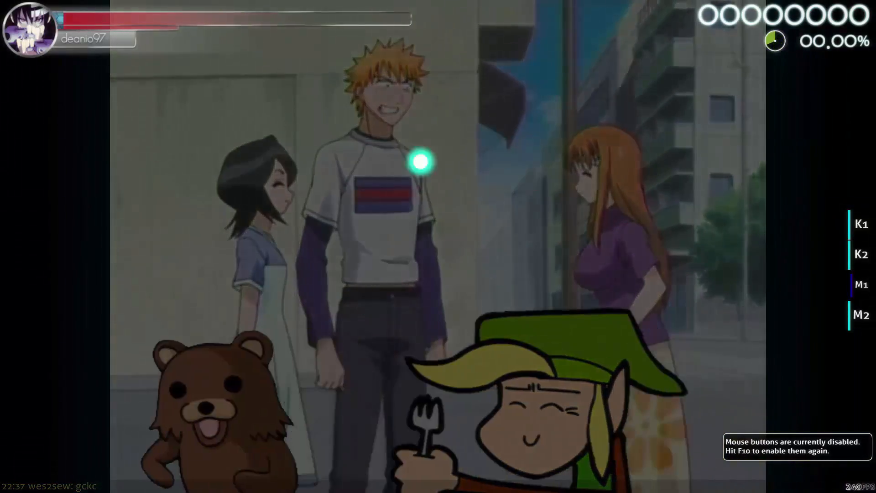
pyautogui.moveTo(404, 169)
pyautogui.mouseDown()
pyautogui.moveTo(404, 289)
pyautogui.moveTo(465, 191)
pyautogui.moveTo(357, 242)
pyautogui.moveTo(488, 263)
pyautogui.moveTo(421, 196)
pyautogui.moveTo(515, 260)
pyautogui.moveTo(450, 219)
pyautogui.moveTo(465, 285)
pyautogui.moveTo(490, 193)
pyautogui.moveTo(466, 301)
pyautogui.moveTo(480, 206)
pyautogui.moveTo(410, 312)
pyautogui.moveTo(428, 196)
pyautogui.moveTo(349, 330)
pyautogui.moveTo(479, 189)
pyautogui.moveTo(379, 324)
pyautogui.moveTo(500, 257)
pyautogui.moveTo(414, 301)
pyautogui.moveTo(499, 257)
pyautogui.moveTo(456, 227)
pyautogui.moveTo(402, 335)
pyautogui.moveTo(466, 238)
pyautogui.moveTo(350, 224)
pyautogui.moveTo(487, 268)
pyautogui.moveTo(459, 218)
pyautogui.moveTo(431, 347)
pyautogui.moveTo(523, 212)
pyautogui.moveTo(361, 328)
pyautogui.moveTo(501, 283)
pyautogui.moveTo(455, 224)
pyautogui.moveTo(450, 317)
pyautogui.moveTo(527, 202)
pyautogui.moveTo(409, 310)
pyautogui.moveTo(505, 244)
pyautogui.moveTo(415, 271)
pyautogui.moveTo(504, 268)
pyautogui.moveTo(464, 213)
pyautogui.moveTo(475, 295)
pyautogui.moveTo(463, 231)
pyautogui.moveTo(408, 296)
pyautogui.moveTo(412, 244)
pyautogui.moveTo(426, 277)
pyautogui.moveTo(463, 168)
pyautogui.moveTo(400, 317)
pyautogui.moveTo(551, 213)
pyautogui.moveTo(399, 314)
pyautogui.moveTo(462, 297)
pyautogui.moveTo(369, 298)
pyautogui.moveTo(458, 294)
pyautogui.moveTo(429, 210)
pyautogui.moveTo(480, 275)
pyautogui.moveTo(454, 214)
pyautogui.moveTo(423, 306)
pyautogui.moveTo(477, 257)
pyautogui.moveTo(411, 213)
pyautogui.moveTo(375, 309)
pyautogui.moveTo(485, 233)
pyautogui.moveTo(425, 260)
pyautogui.moveTo(436, 295)
pyautogui.moveTo(391, 286)
pyautogui.moveTo(427, 310)
pyautogui.moveTo(371, 323)
pyautogui.moveTo(420, 329)
pyautogui.moveTo(455, 230)
pyautogui.moveTo(384, 299)
pyautogui.moveTo(450, 266)
pyautogui.moveTo(405, 243)
pyautogui.moveTo(379, 314)
pyautogui.moveTo(443, 260)
pyautogui.moveTo(418, 221)
pyautogui.moveTo(334, 292)
pyautogui.moveTo(441, 300)
pyautogui.moveTo(502, 138)
pyautogui.moveTo(426, 245)
pyautogui.moveTo(416, 296)
pyautogui.moveTo(481, 282)
pyautogui.moveTo(482, 191)
pyautogui.moveTo(461, 313)
pyautogui.moveTo(433, 215)
pyautogui.moveTo(524, 176)
pyautogui.moveTo(470, 287)
pyautogui.moveTo(340, 281)
pyautogui.moveTo(563, 254)
pyautogui.moveTo(447, 252)
pyautogui.moveTo(467, 201)
pyautogui.moveTo(477, 232)
pyautogui.moveTo(471, 309)
pyautogui.moveTo(446, 246)
pyautogui.moveTo(472, 309)
pyautogui.mouseUp()
pyautogui.rightClick(488, 263)
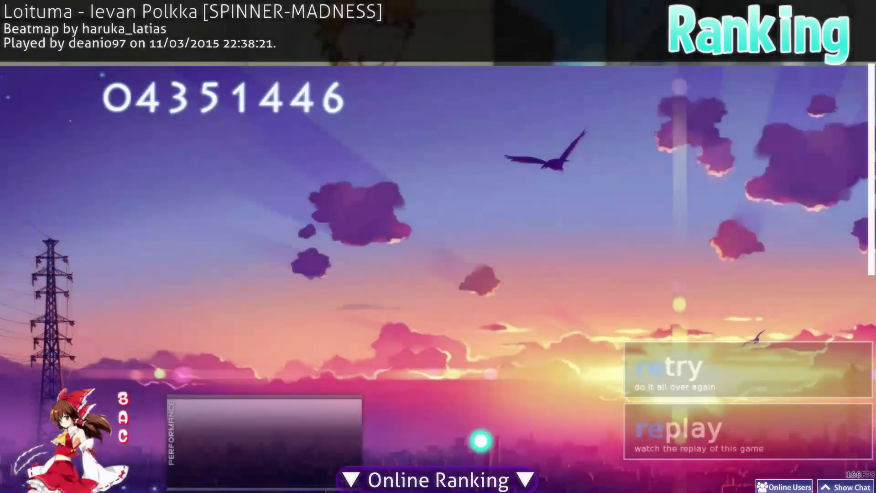
# Exit osu! from the ranking screen and stop the recording in Open Broadcaster Software.
pyautogui.press('Escape')
pyautogui.press('Escape')
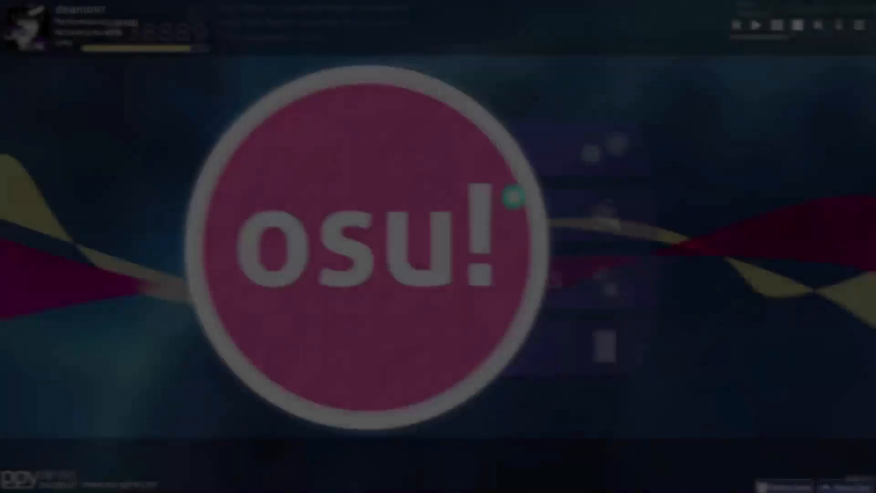
pyautogui.press('Escape')
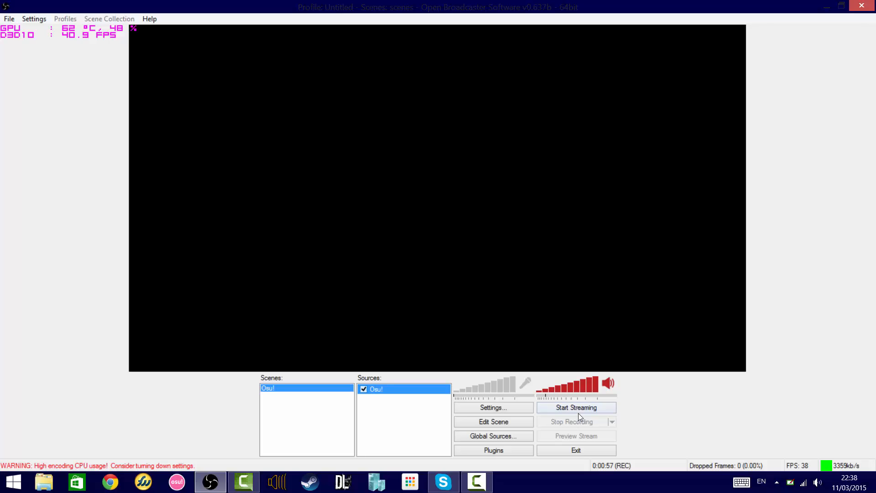
pyautogui.click(574, 419)
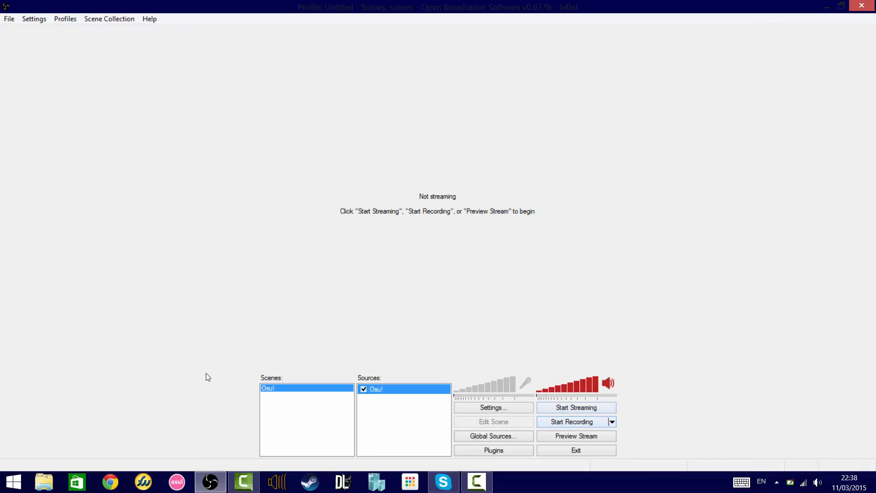
# Switch to File Explorer, look through the Videos folder for the new recording, and minimize the window.
pyautogui.click(43, 486)
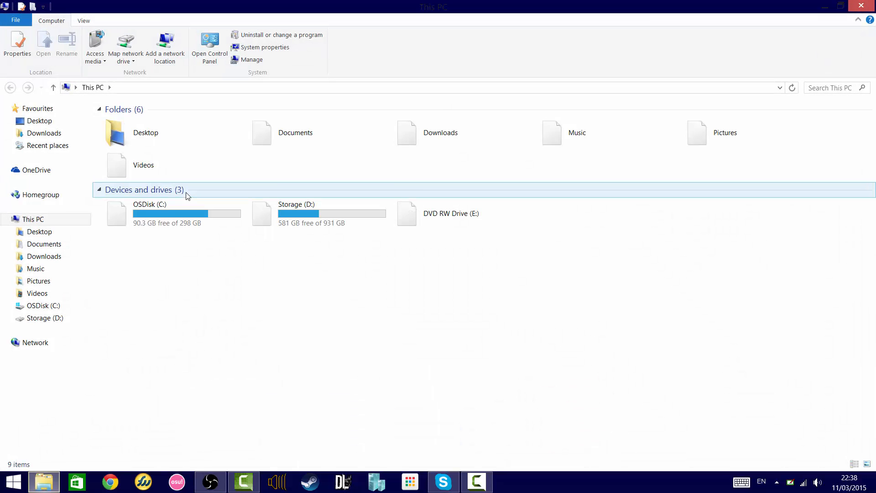
pyautogui.doubleClick(163, 174)
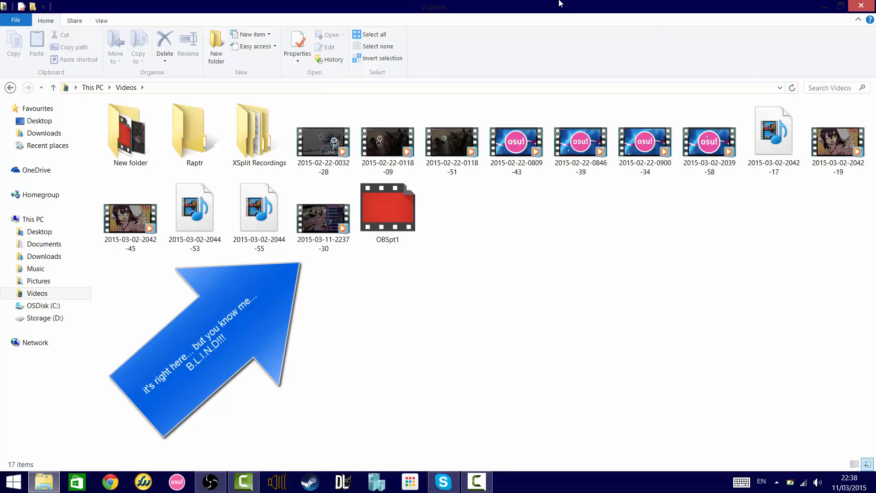
pyautogui.click(826, 6)
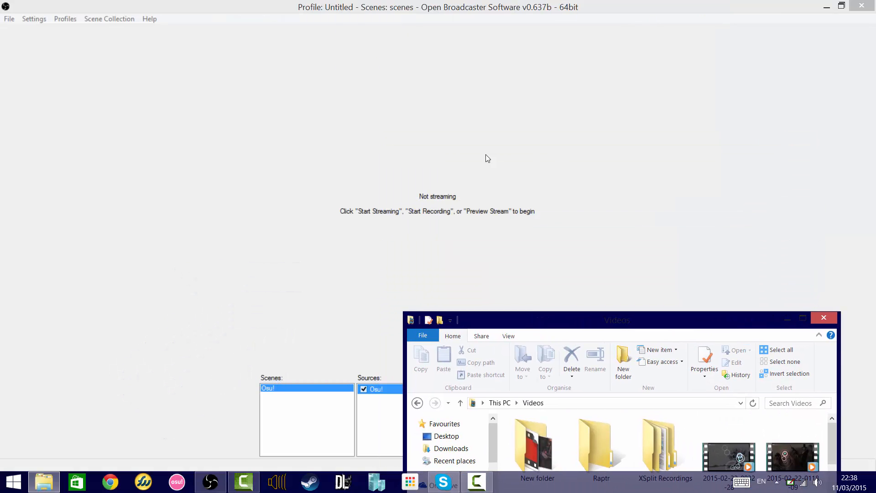
# Check the recording File Path and its mp4 extension in the Broadcast Settings, and close the settings.
pyautogui.click(500, 407)
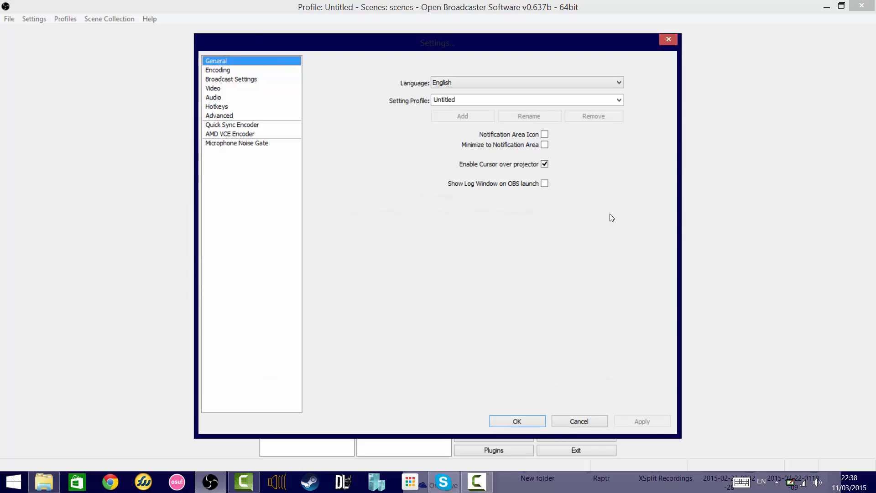
pyautogui.click(237, 79)
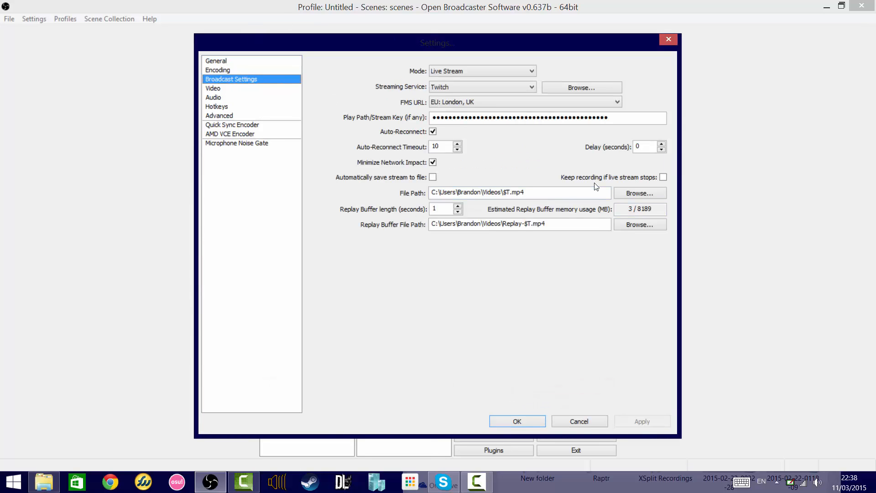
pyautogui.click(533, 191)
pyautogui.moveTo(521, 194); pyautogui.dragTo(513, 194)
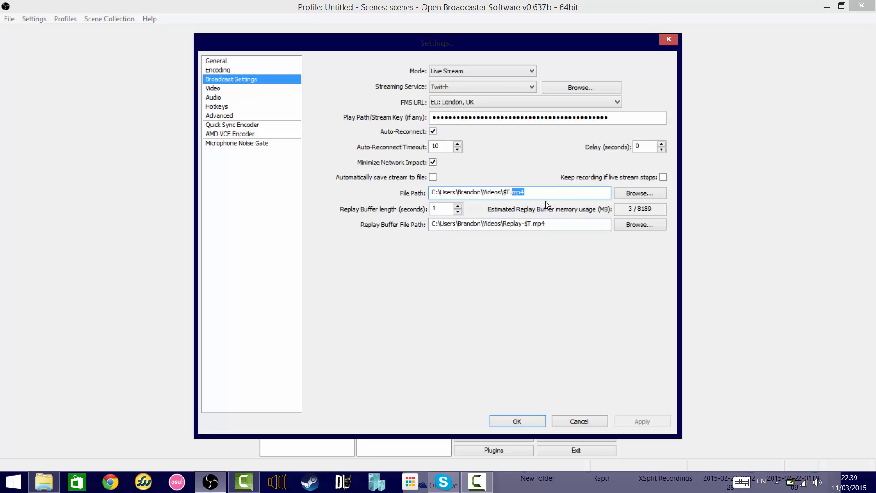
pyautogui.moveTo(529, 199)
pyautogui.moveTo(431, 191); pyautogui.dragTo(321, 188)
pyautogui.moveTo(513, 191)
pyautogui.mouseDown()
pyautogui.moveTo(409, 153)
pyautogui.moveTo(512, 191)
pyautogui.mouseUp()
pyautogui.moveTo(526, 191); pyautogui.dragTo(513, 189)
pyautogui.click(525, 195)
pyautogui.click(537, 415)
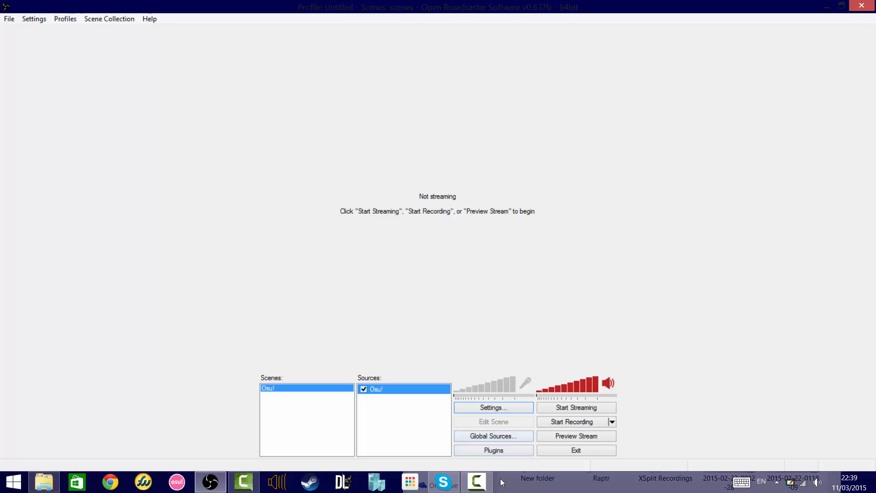
pyautogui.click(53, 482)
pyautogui.moveTo(608, 324); pyautogui.dragTo(388, 36)
pyautogui.scroll(-4, 387, 193)
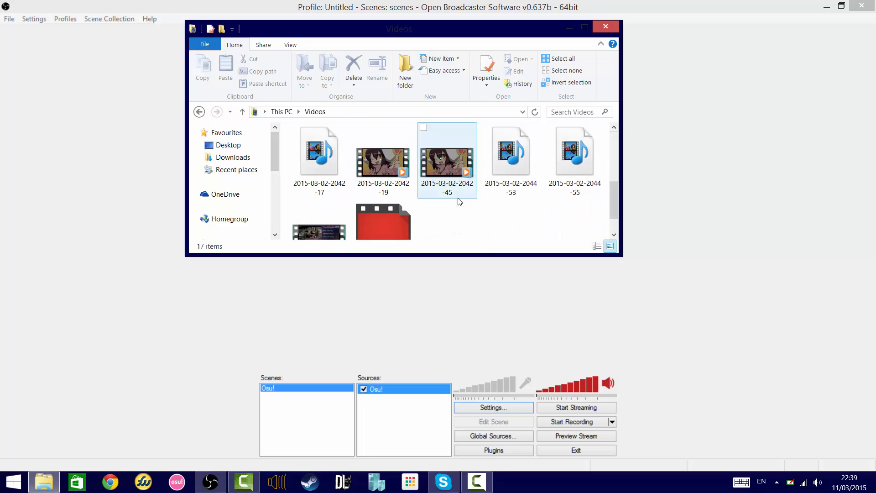
pyautogui.scroll(-1, 456, 201)
pyautogui.scroll(1, 397, 211)
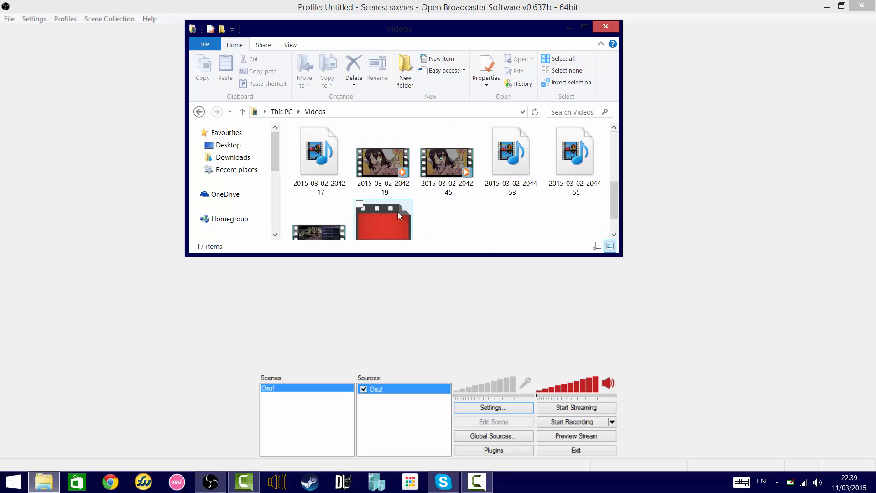
pyautogui.click(588, 158)
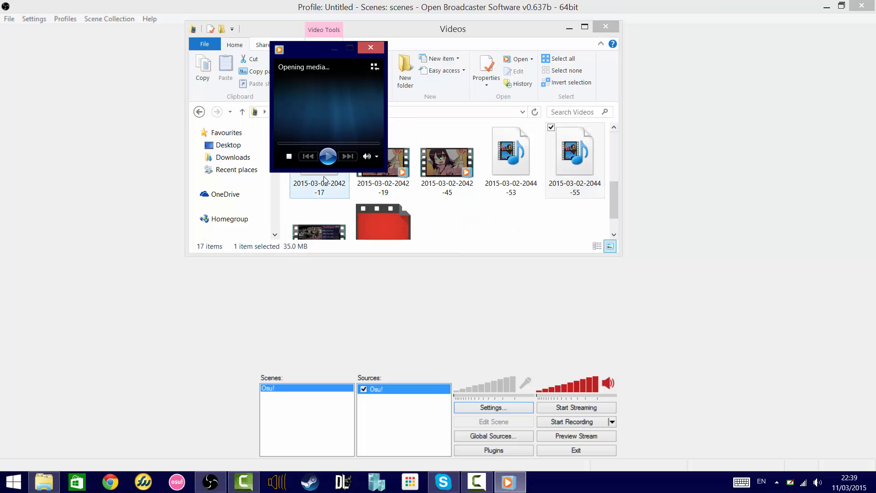
pyautogui.click(420, 269)
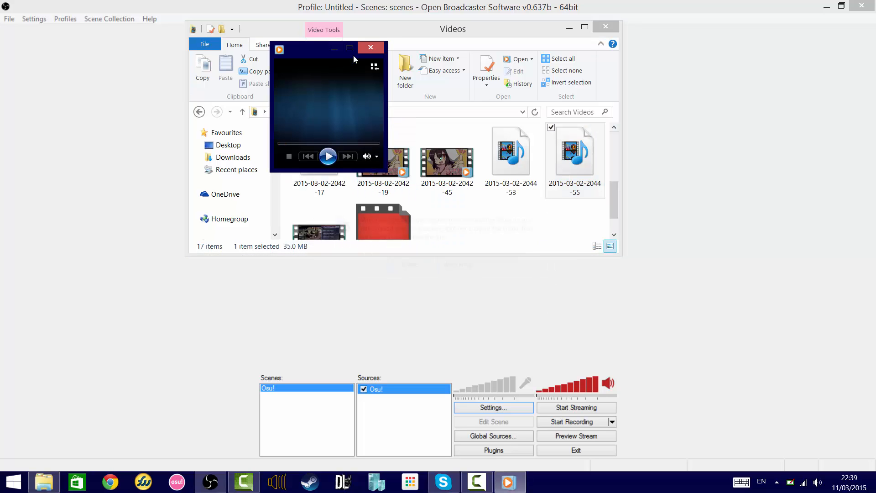
pyautogui.click(370, 47)
pyautogui.scroll(3, 472, 190)
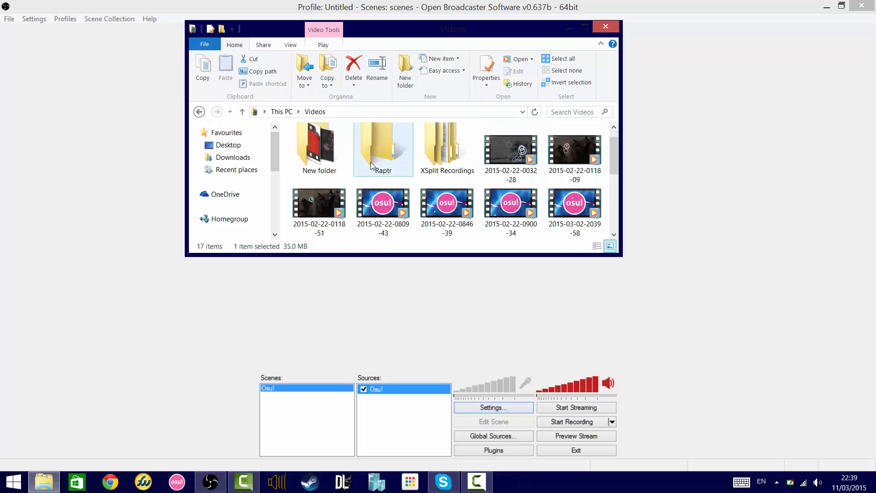
pyautogui.scroll(-3, 456, 155)
pyautogui.doubleClick(547, 140)
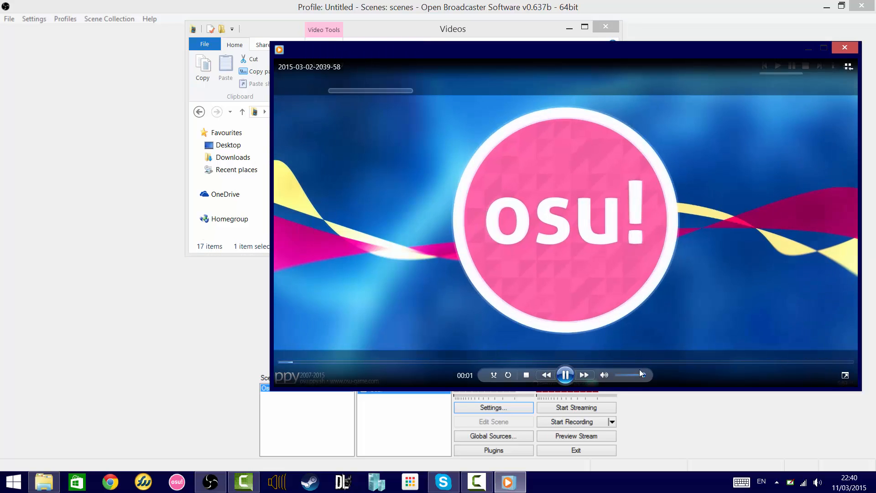
pyautogui.click(630, 375)
pyautogui.moveTo(630, 378); pyautogui.dragTo(617, 375)
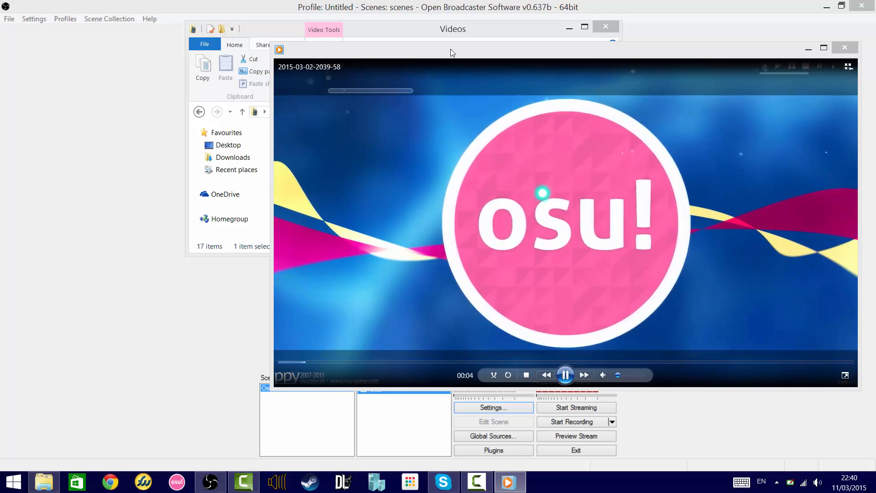
pyautogui.moveTo(465, 48); pyautogui.dragTo(312, 29)
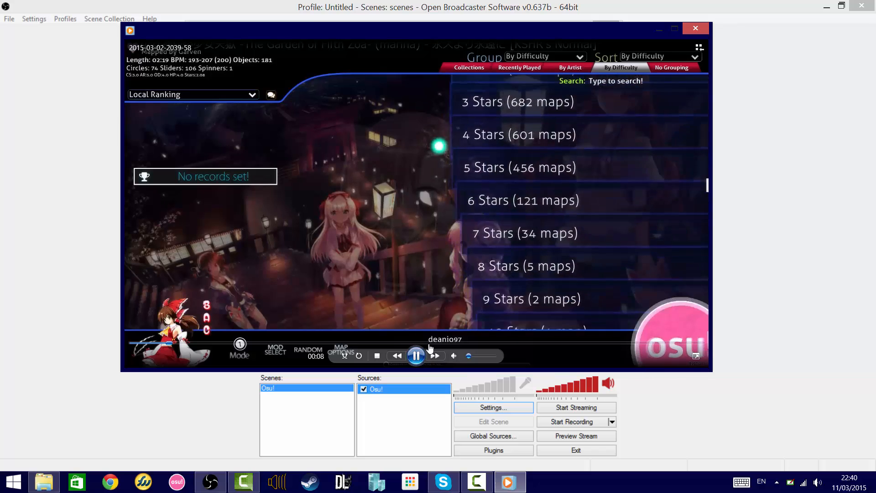
pyautogui.click(434, 342)
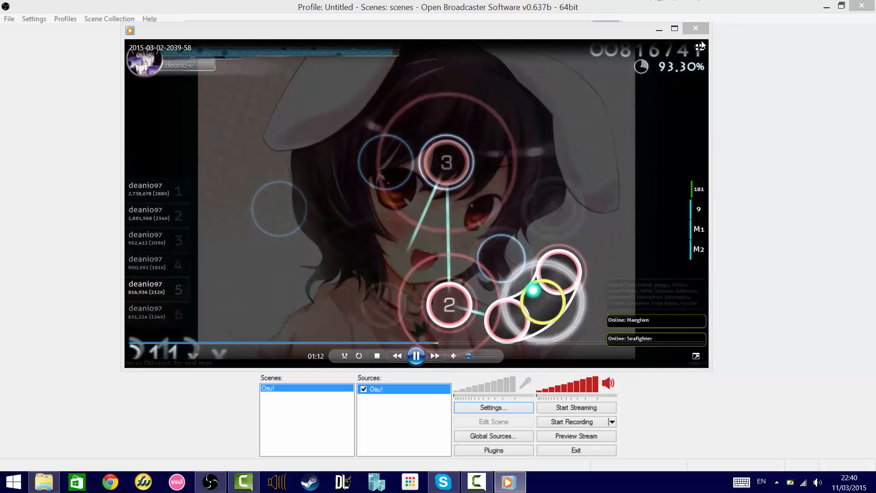
pyautogui.click(695, 29)
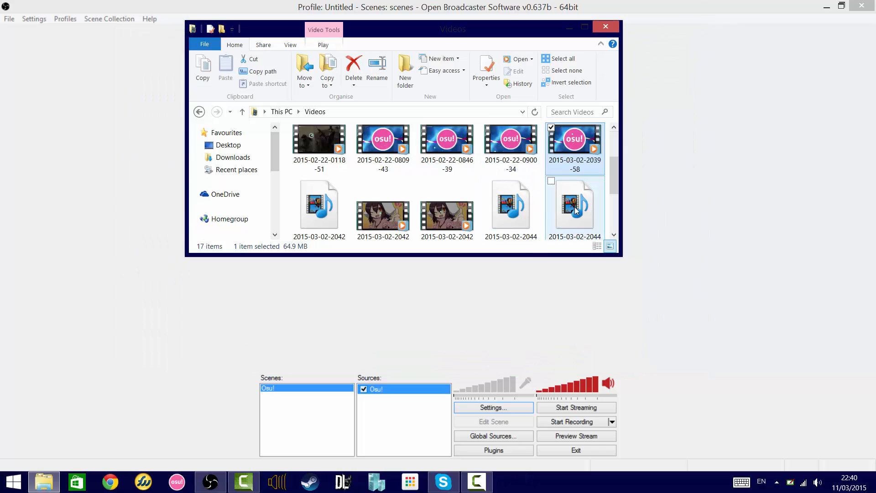
# Sort the Videos folder by date and browse the files for the newest recording.
pyautogui.scroll(-3, 574, 207)
pyautogui.scroll(1, 359, 146)
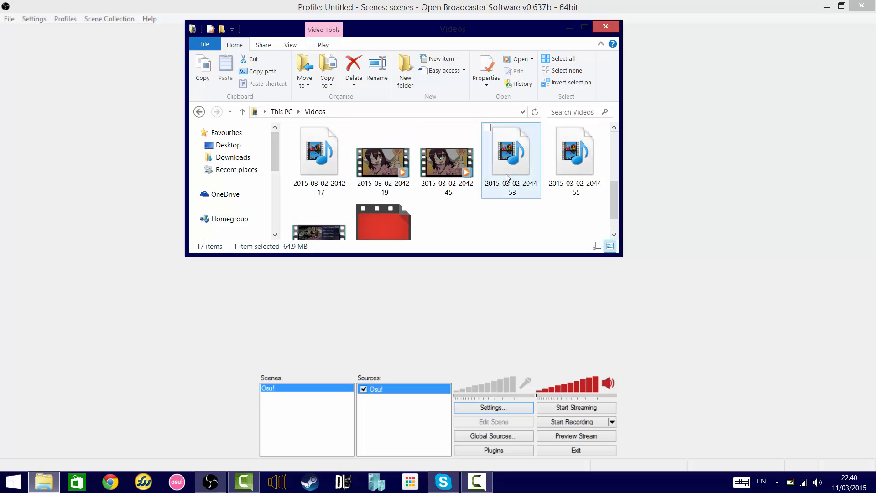
pyautogui.scroll(3, 435, 125)
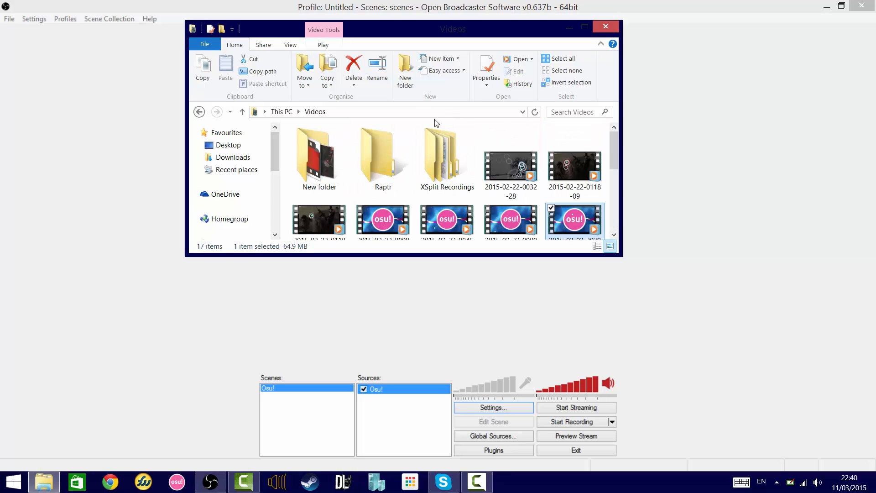
pyautogui.rightClick(388, 134)
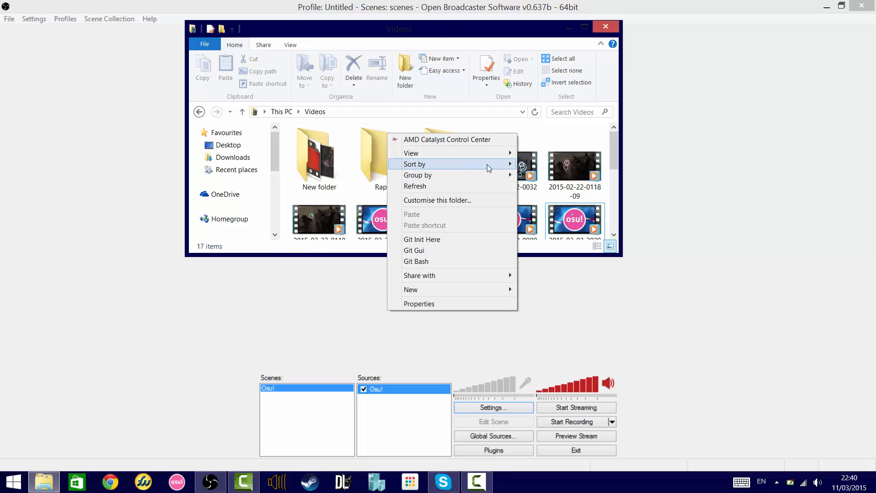
pyautogui.moveTo(464, 164)
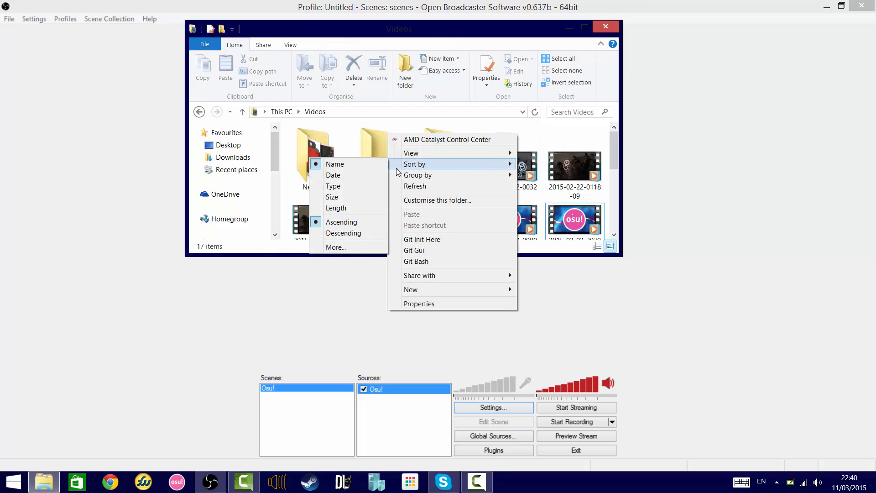
pyautogui.click(357, 176)
pyautogui.scroll(-3, 476, 201)
pyautogui.scroll(-2, 476, 202)
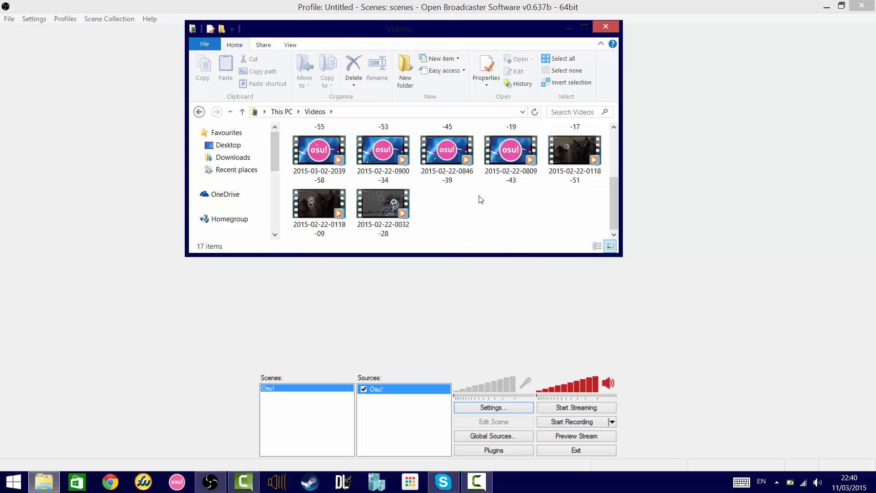
pyautogui.scroll(3, 470, 212)
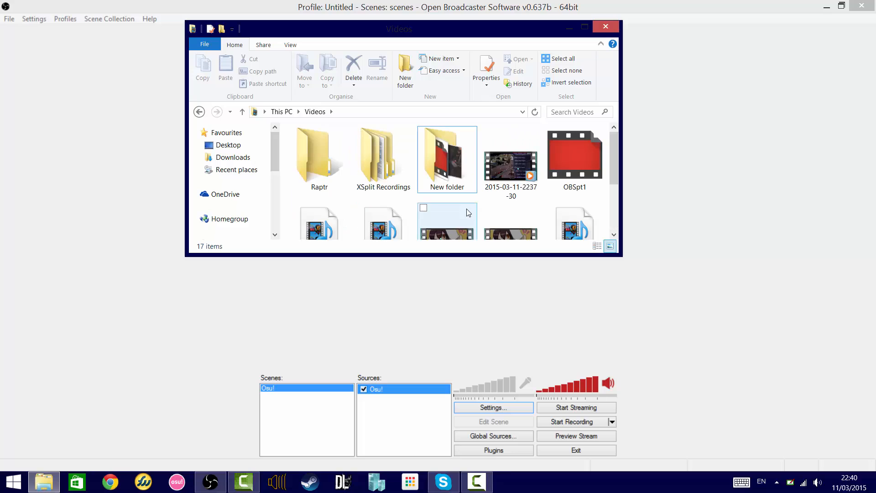
pyautogui.doubleClick(516, 161)
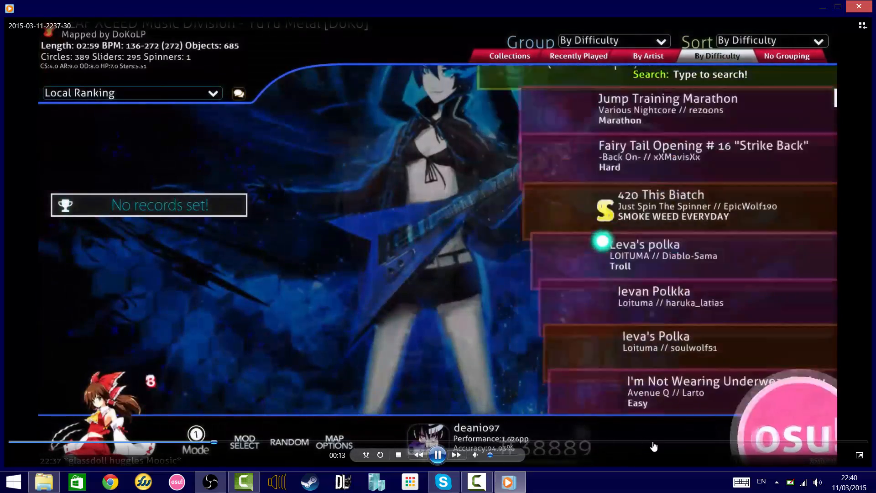
pyautogui.click(657, 442)
pyautogui.moveTo(500, 455); pyautogui.dragTo(521, 456)
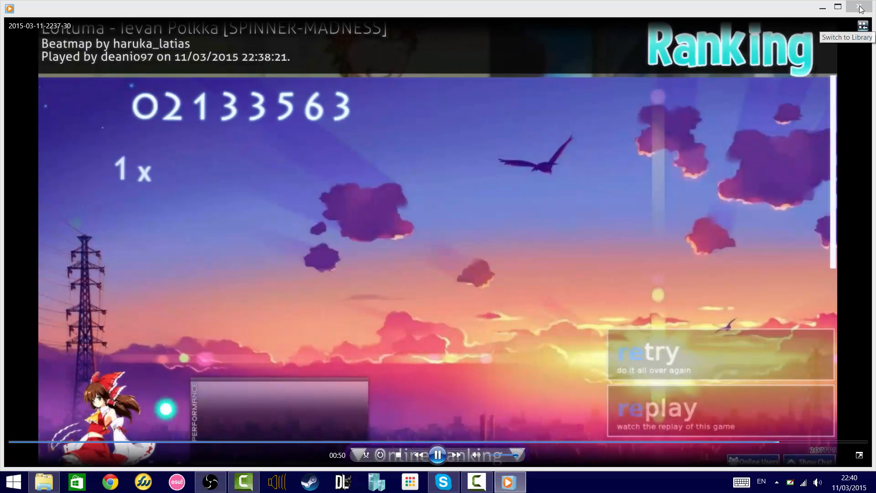
# Close the media player, the Videos folder window and Open Broadcaster Software.
pyautogui.click(859, 6)
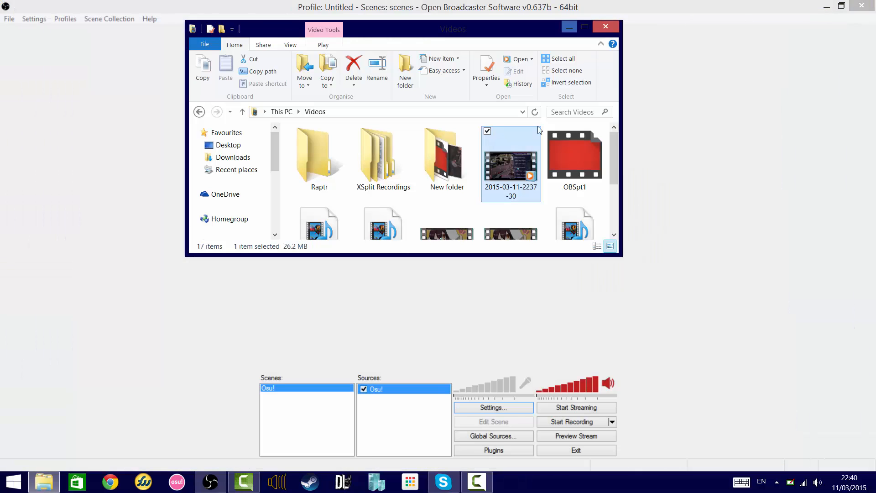
pyautogui.click(605, 27)
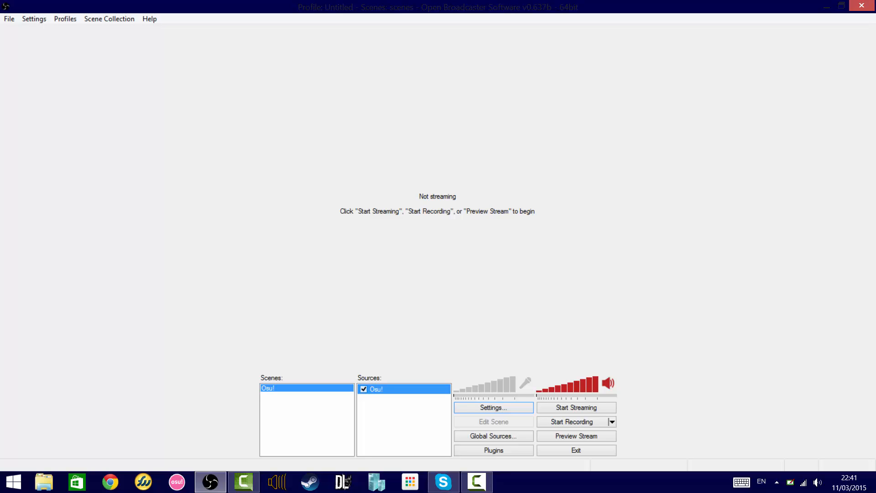
pyautogui.click(871, 4)
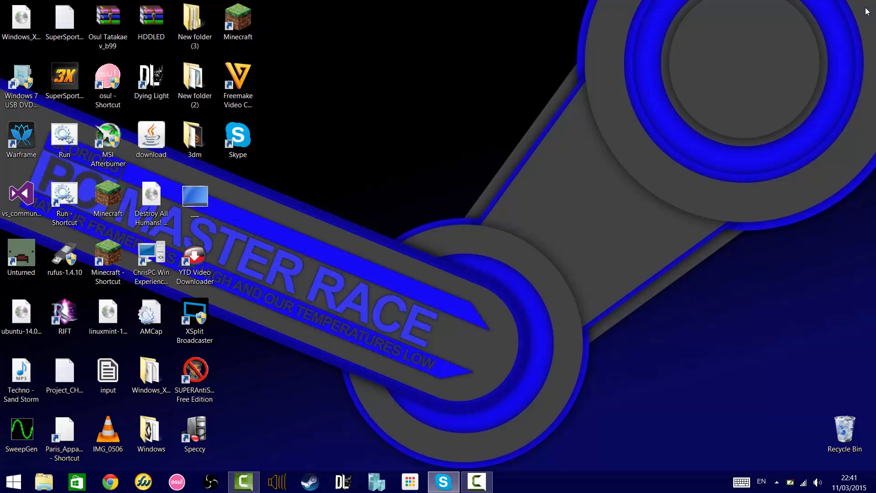